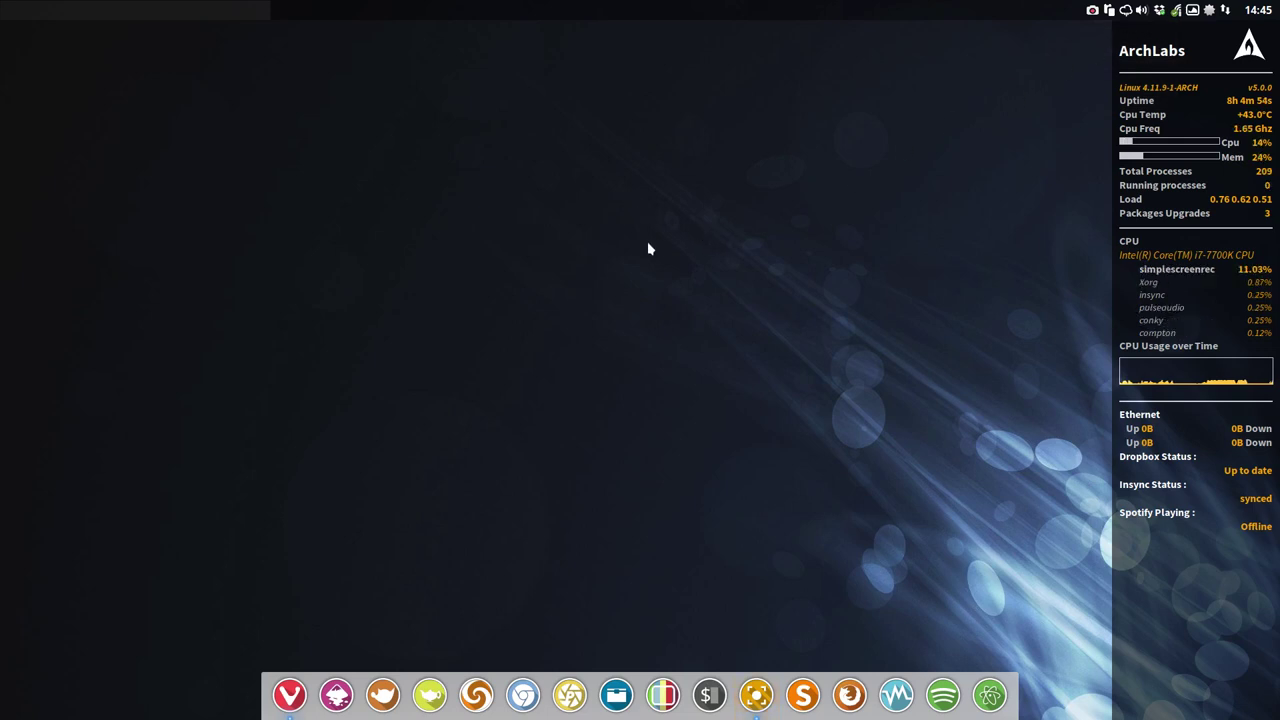
- Open a Termite terminal with Ctrl+Alt+T, close it, then reopen it with Super+T
{"action": "key", "text": "ctrl+alt+t"}
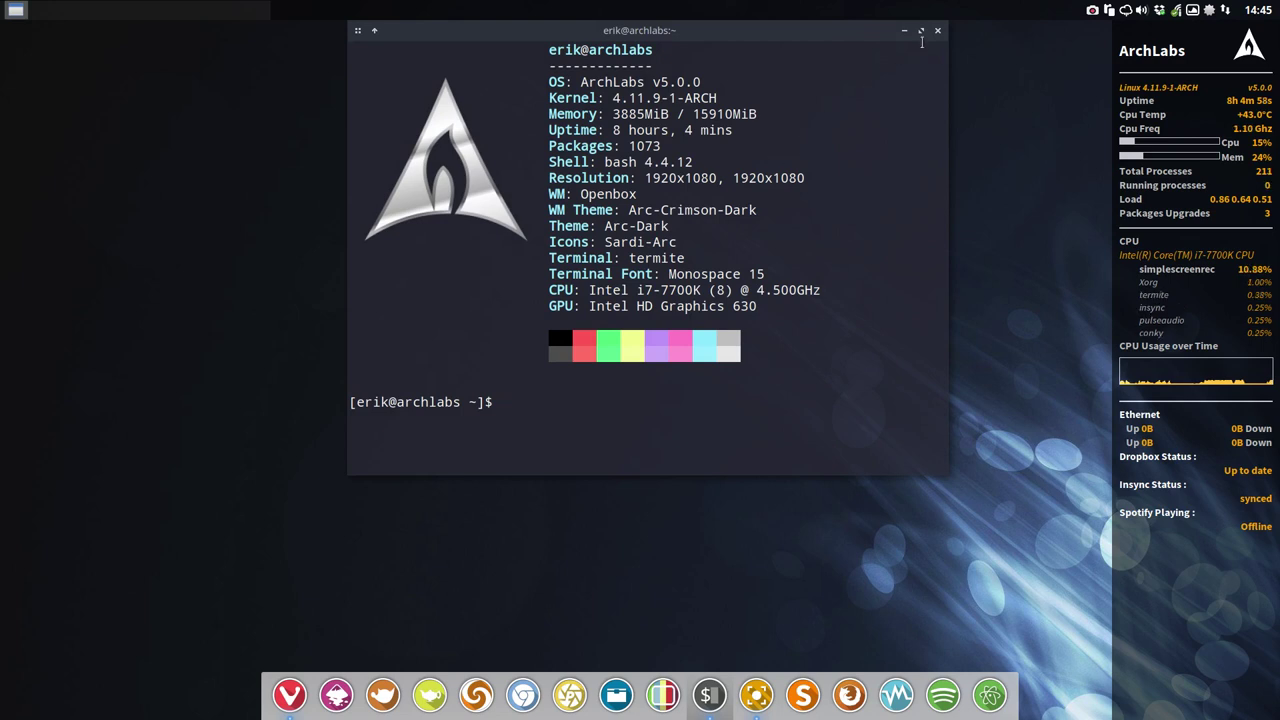
{"action": "left_click", "coordinate": [937, 31]}
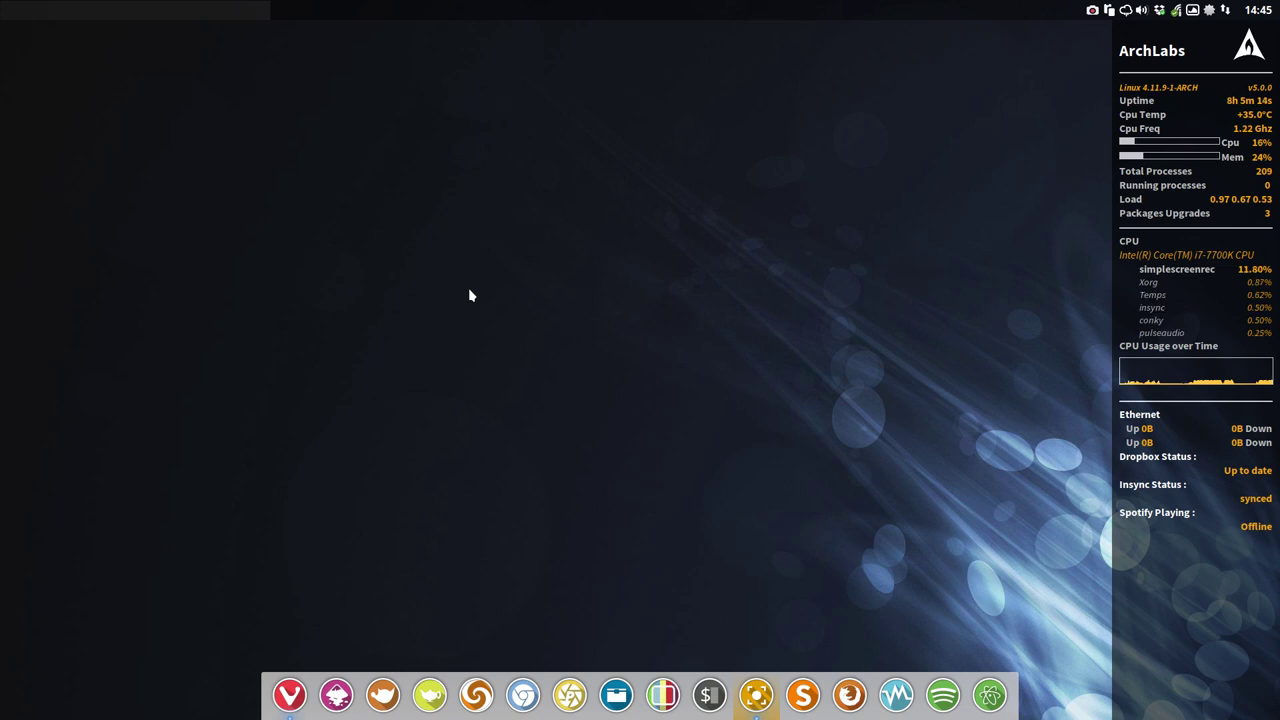
{"action": "key", "text": "super+t"}
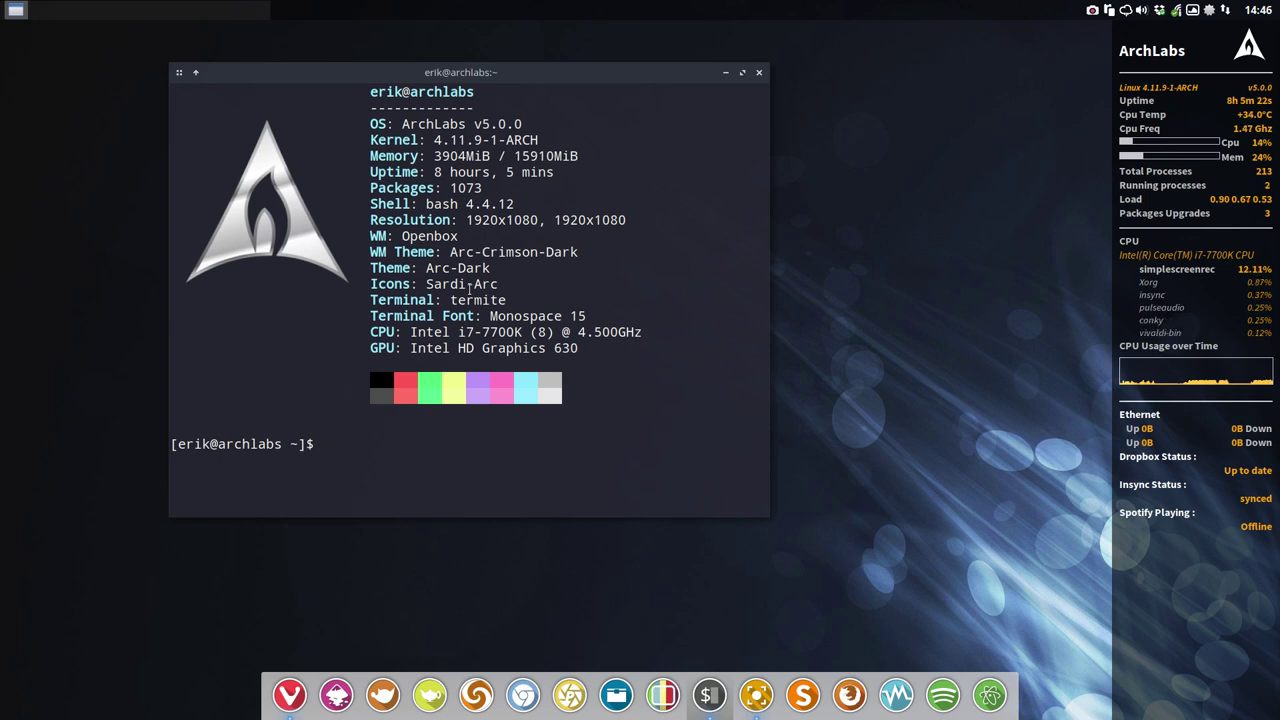
- Search the AUR for sardi-icons with packer, then cancel the package-number prompt with Ctrl+C
{"action": "type", "text": "packer sardi"}
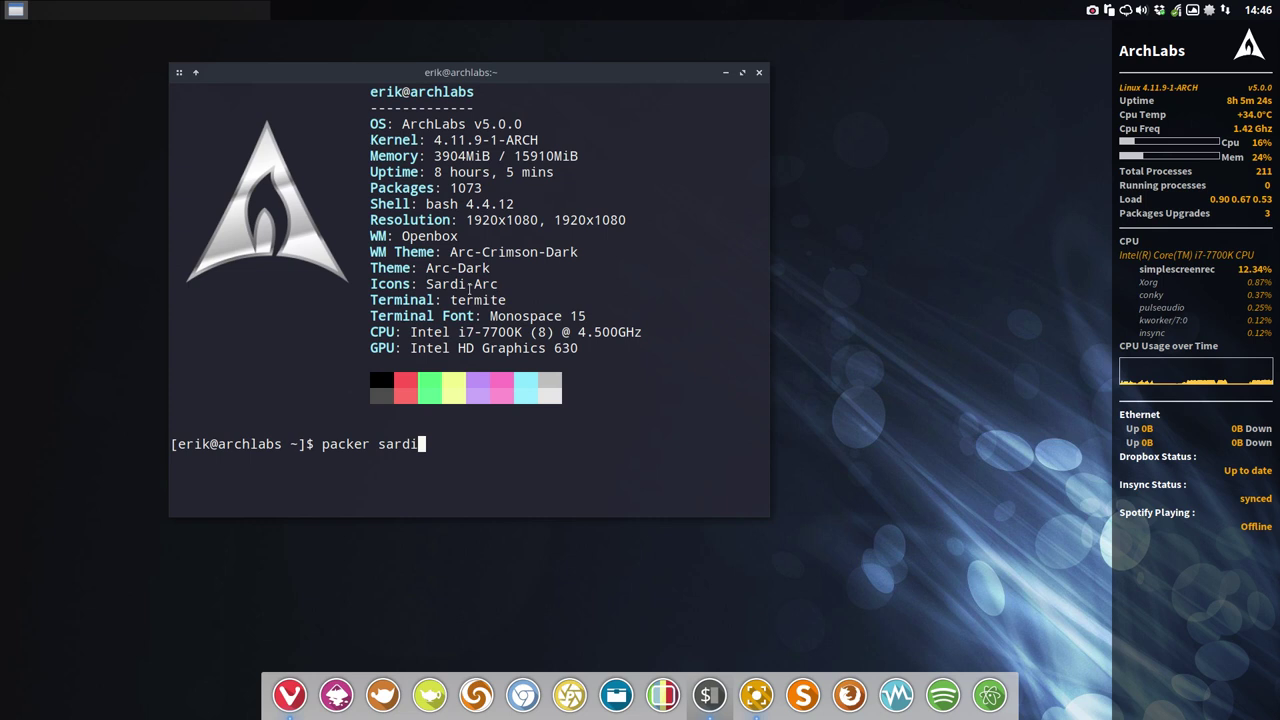
{"action": "type", "text": "-ic"}
{"action": "key", "text": "BackSpace"}
{"action": "key", "text": "BackSpace"}
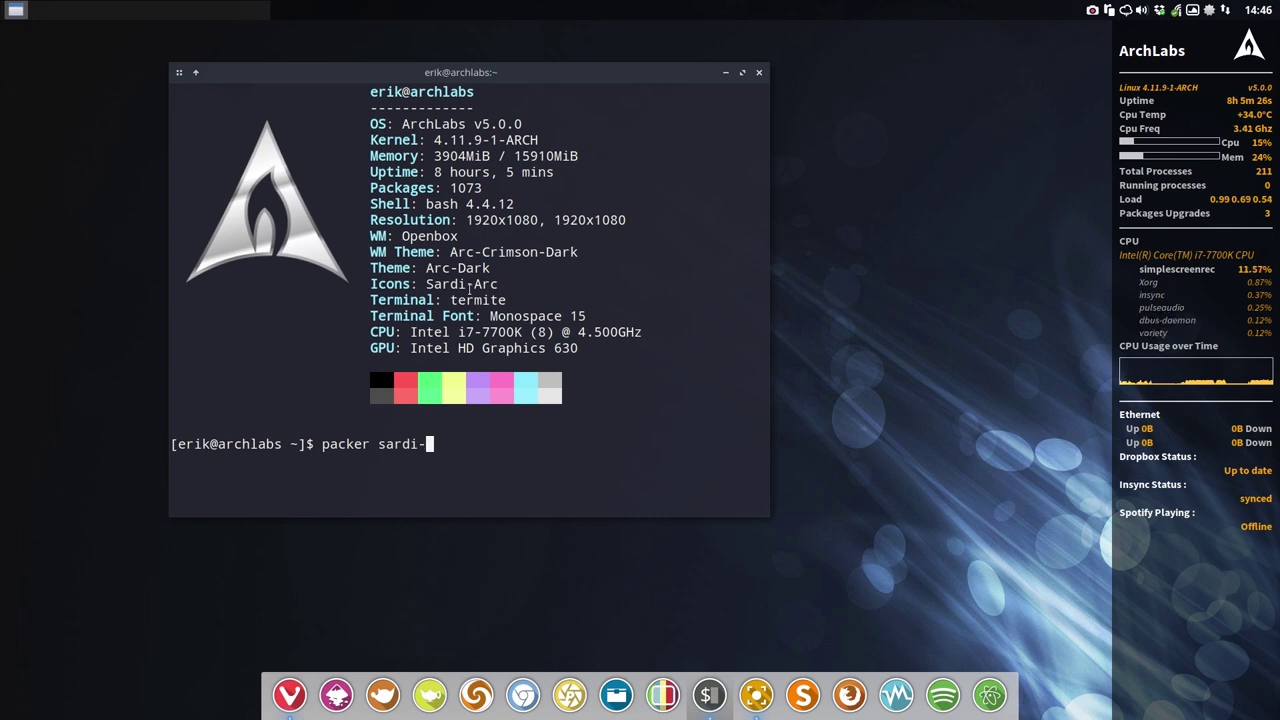
{"action": "type", "text": "icons"}
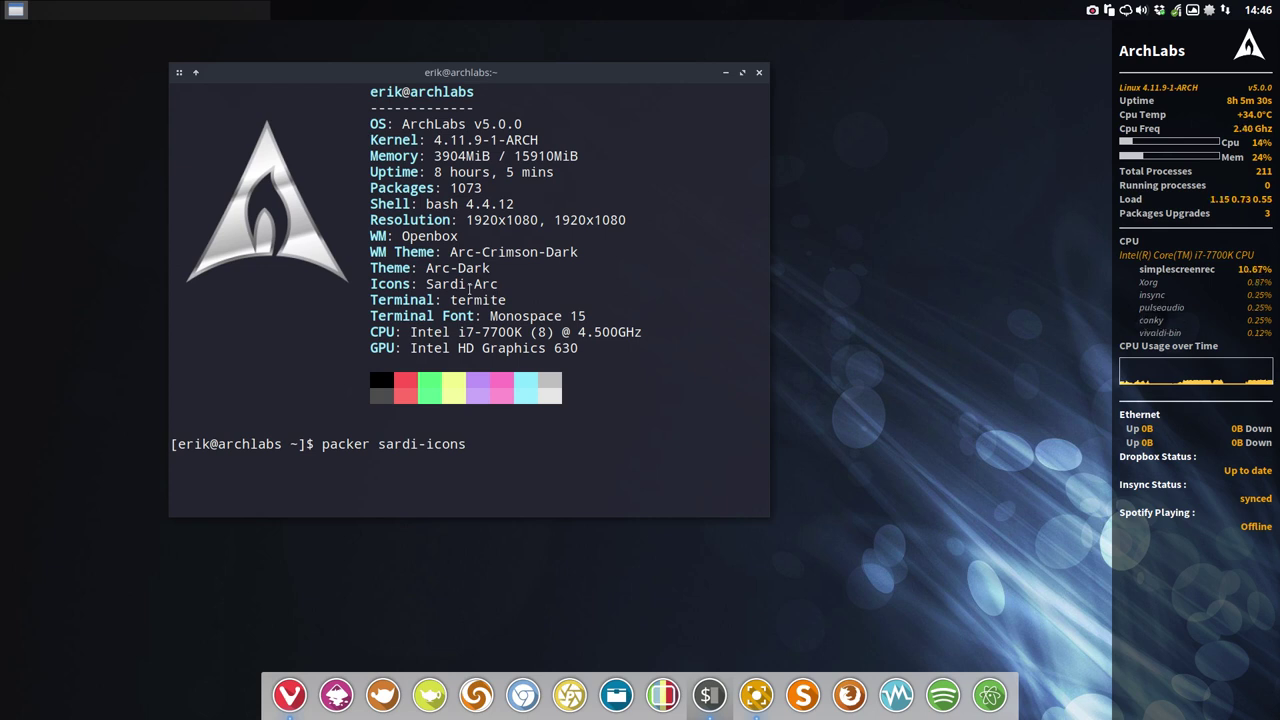
{"action": "key", "text": "Return"}
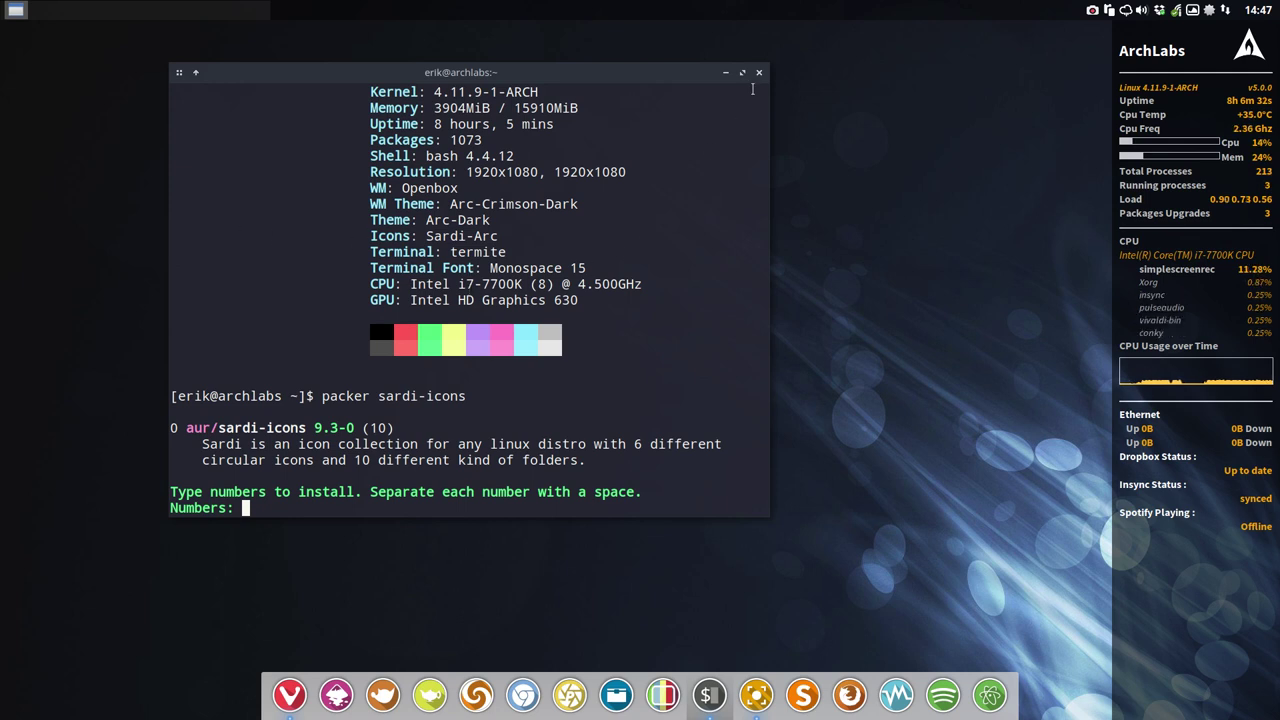
{"action": "key", "text": "ctrl+c"}
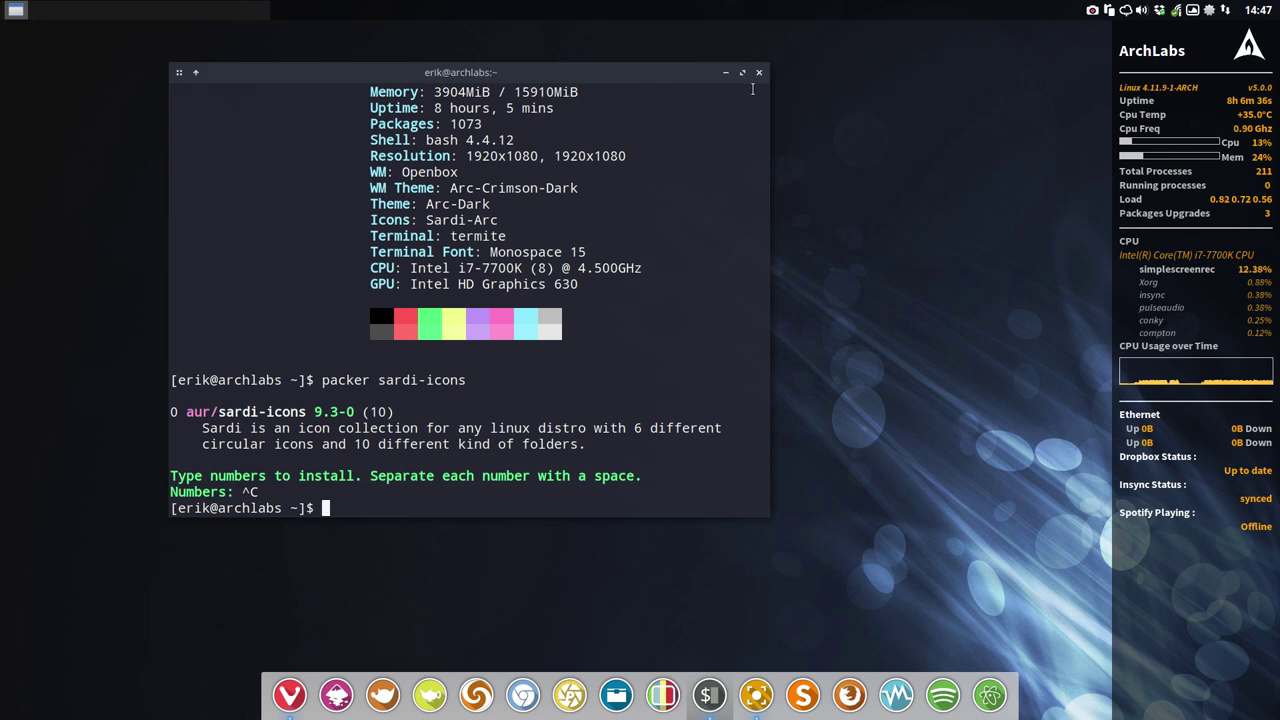
- Search the AUR with 'packer sardi-colora' and locate sardi-colora-variations-icons-git in the results
{"action": "type", "text": "packer"}
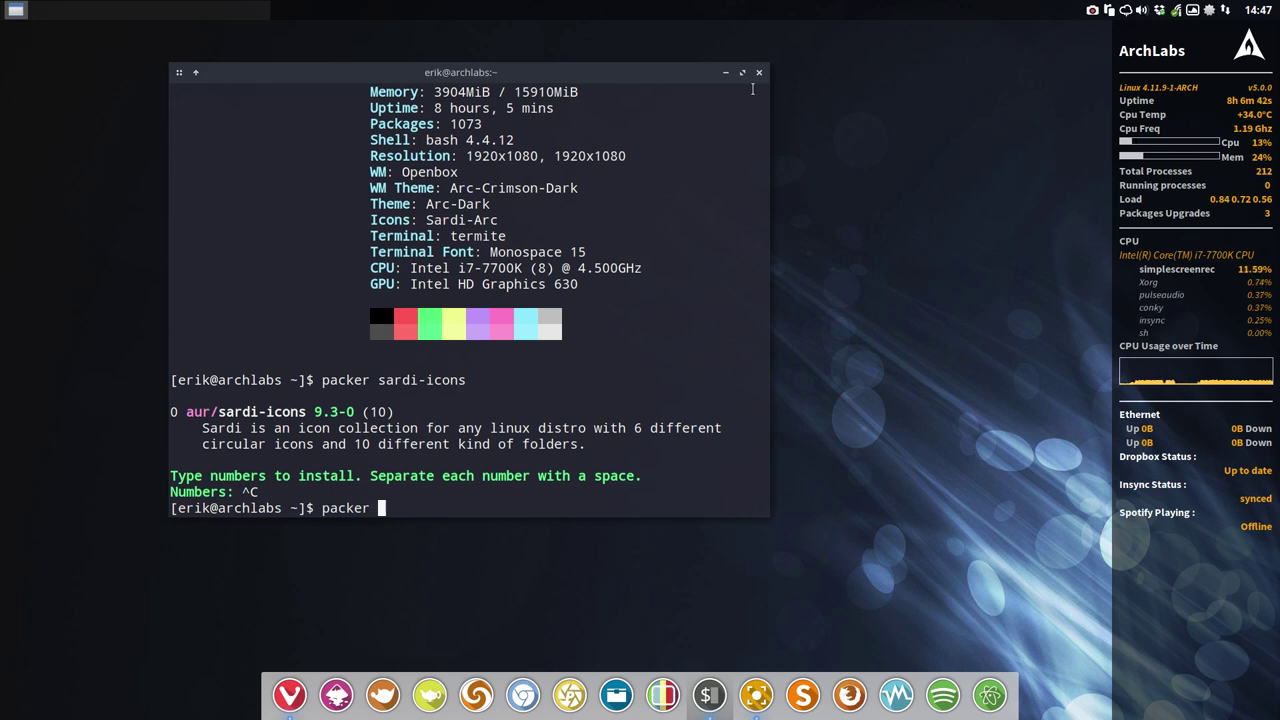
{"action": "type", "text": "sar"}
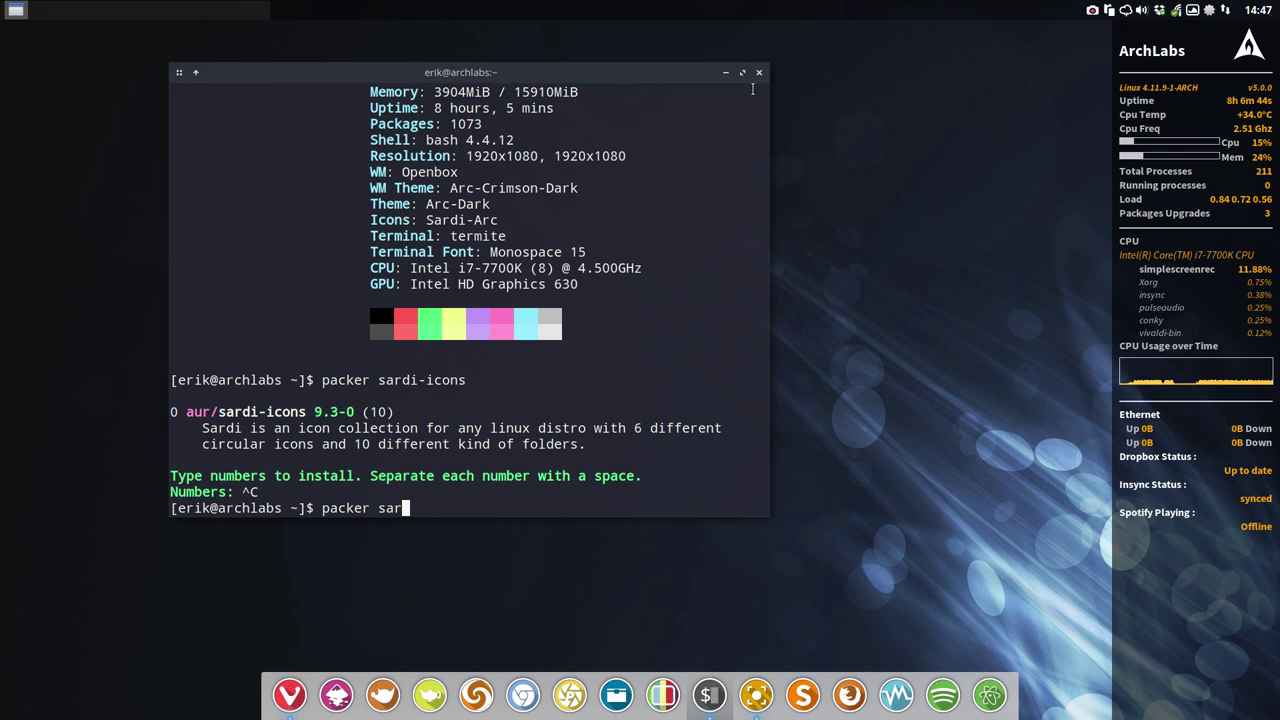
{"action": "type", "text": "di-colora"}
{"action": "key", "text": "Return"}
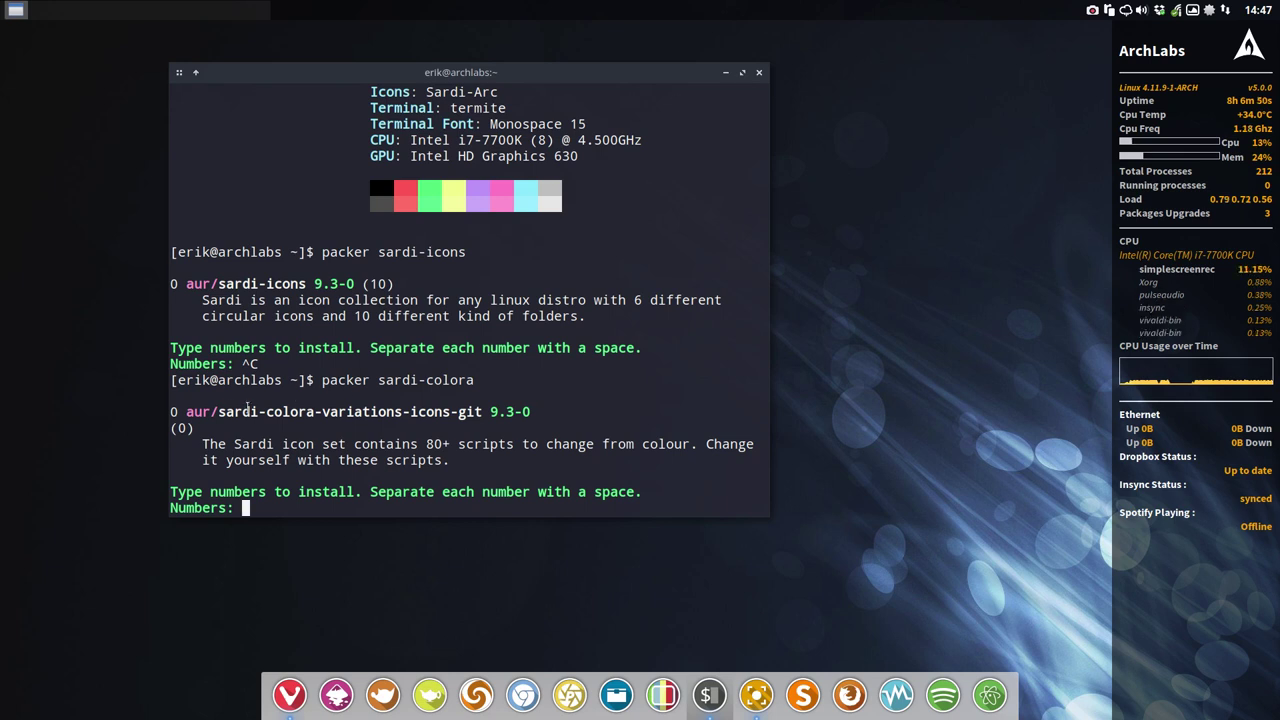
{"action": "left_click_drag", "start_coordinate": [220, 411], "coordinate": [482, 421]}
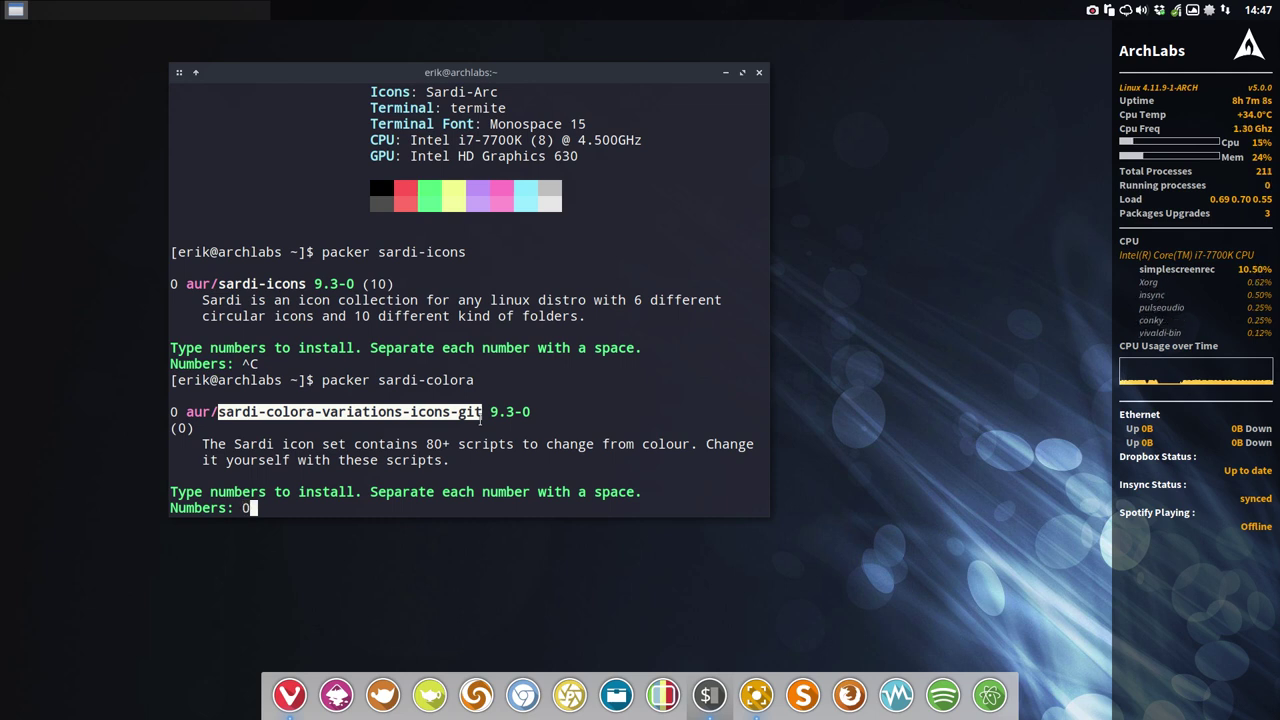
- Install package 0, skip PKGBUILD editing, enter the sudo password and confirm
{"action": "type", "text": "0"}
{"action": "key", "text": "Return"}
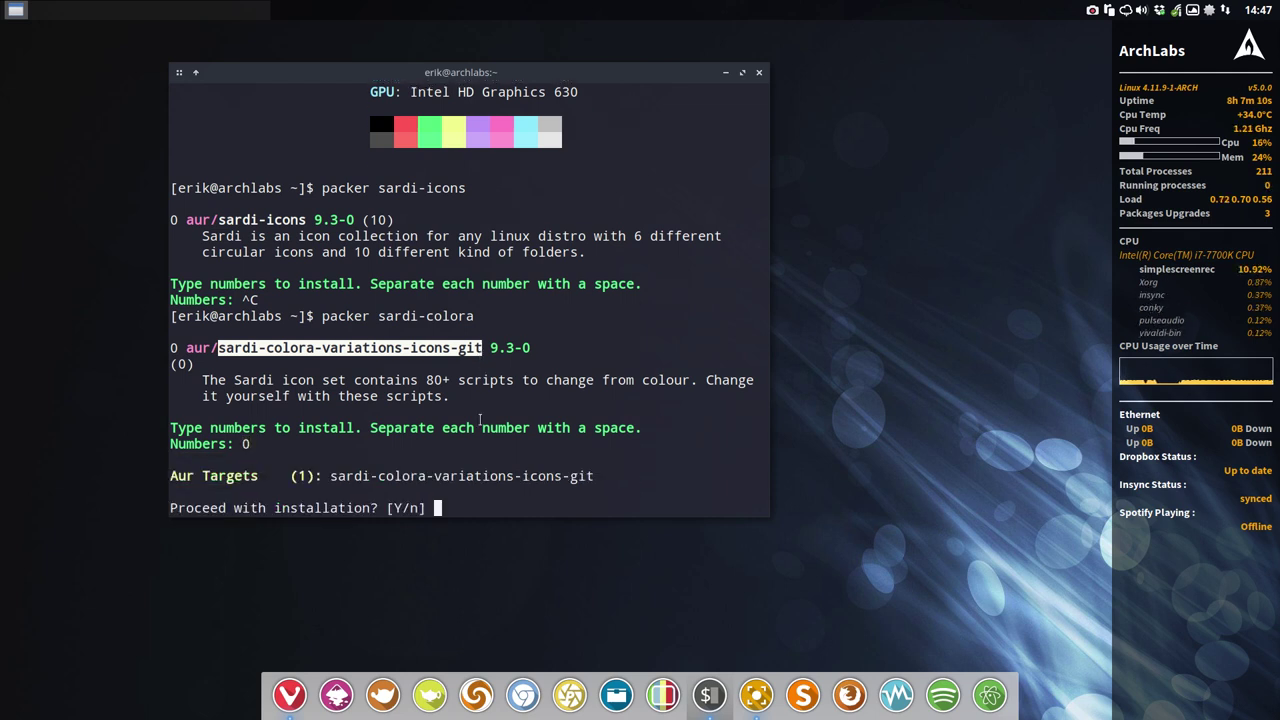
{"action": "type", "text": "y"}
{"action": "key", "text": "Return"}
{"action": "type", "text": "n"}
{"action": "key", "text": "Return"}
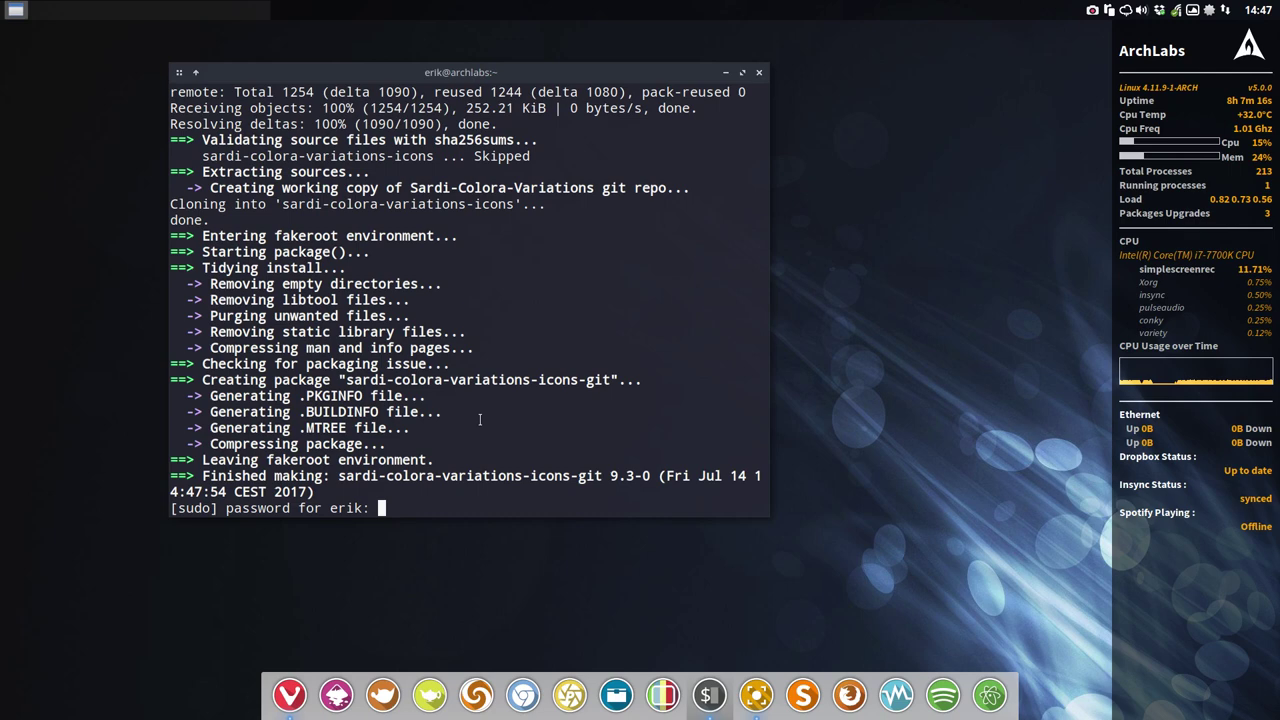
{"action": "key", "text": "Return"}
{"action": "type", "text": "y"}
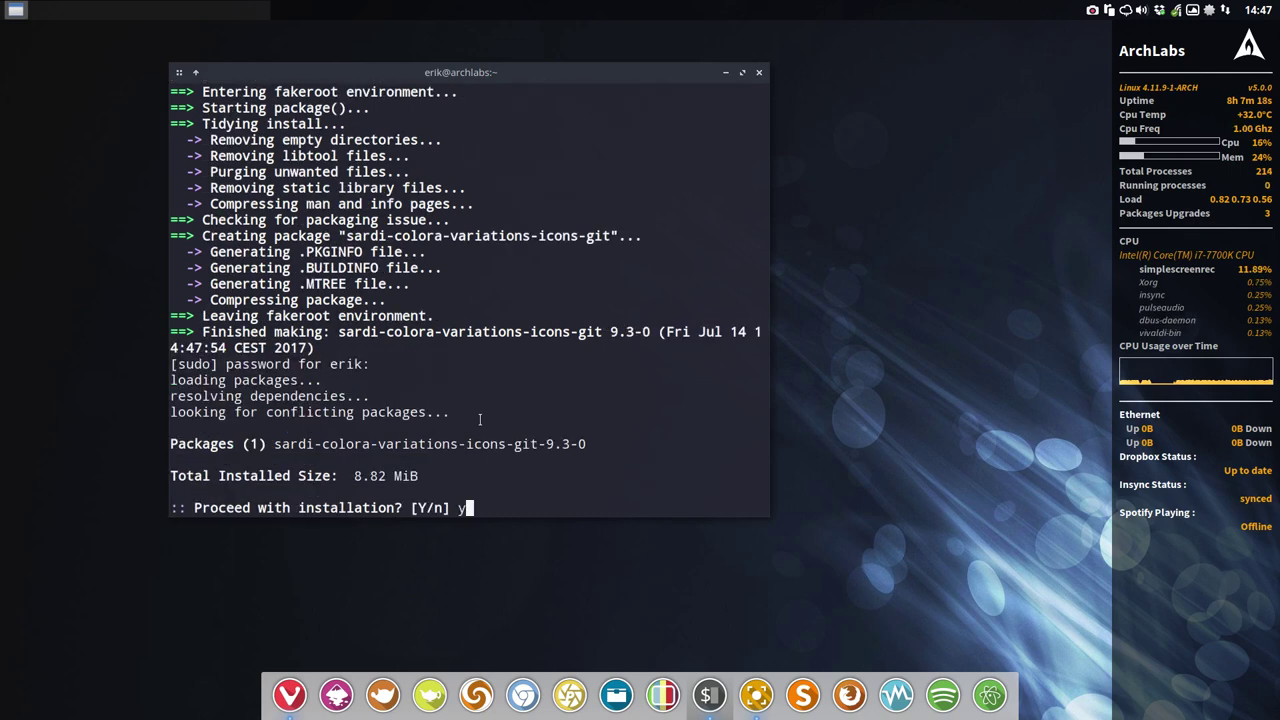
{"action": "key", "text": "Return"}
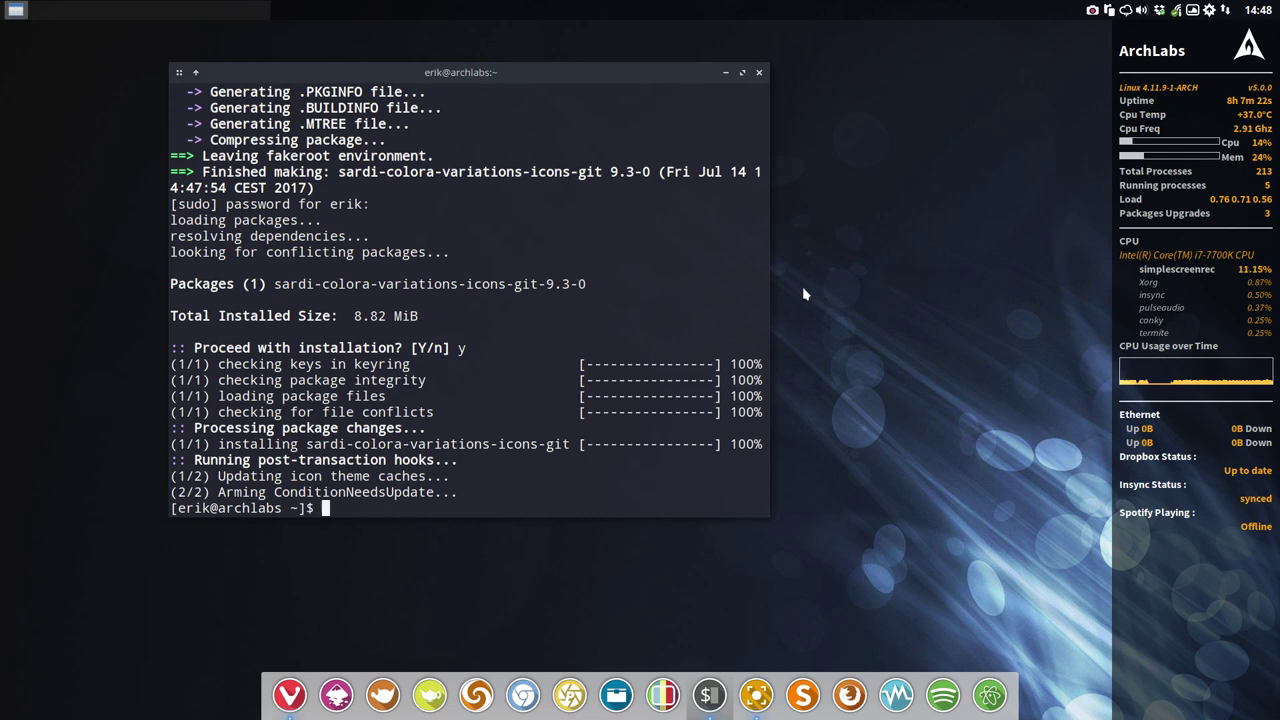
- Open Xfce4 Appearance from the desktop menu and choose Sardi Colora on the Icons tab
{"action": "right_click", "coordinate": [869, 202]}
{"action": "mouse_move", "coordinate": [893, 373]}
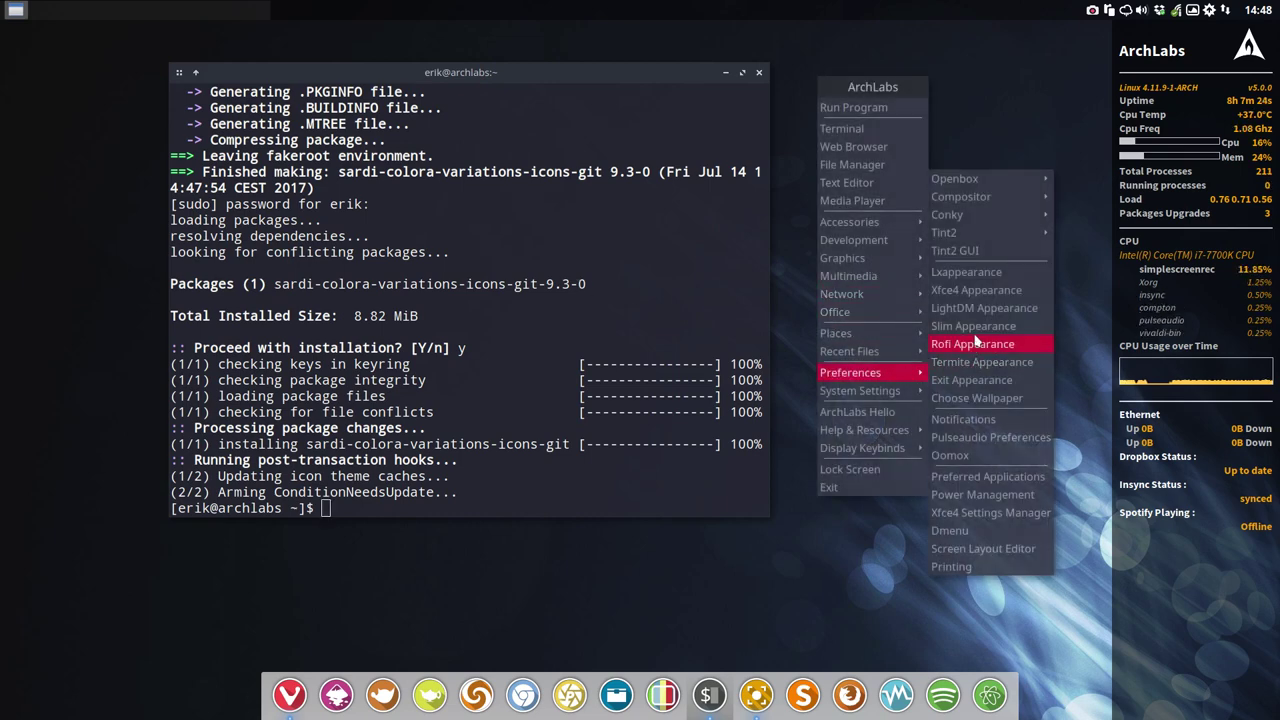
{"action": "left_click", "coordinate": [985, 292]}
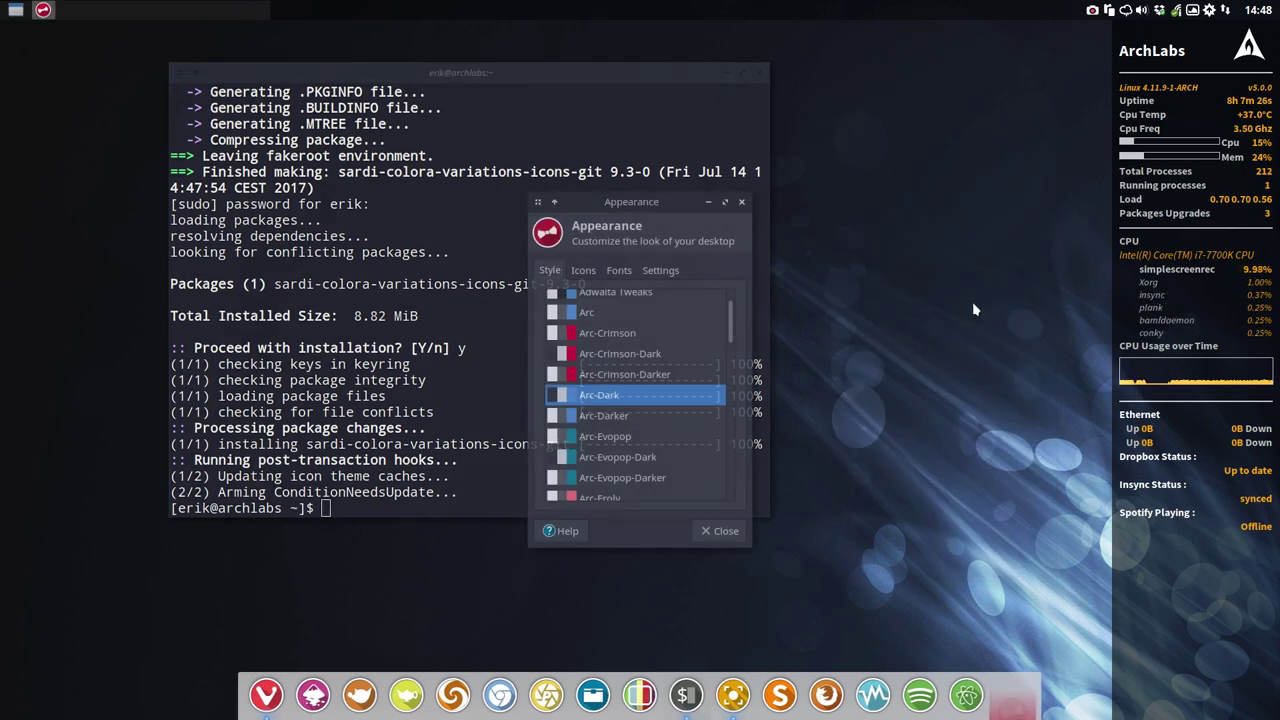
{"action": "left_click", "coordinate": [584, 271]}
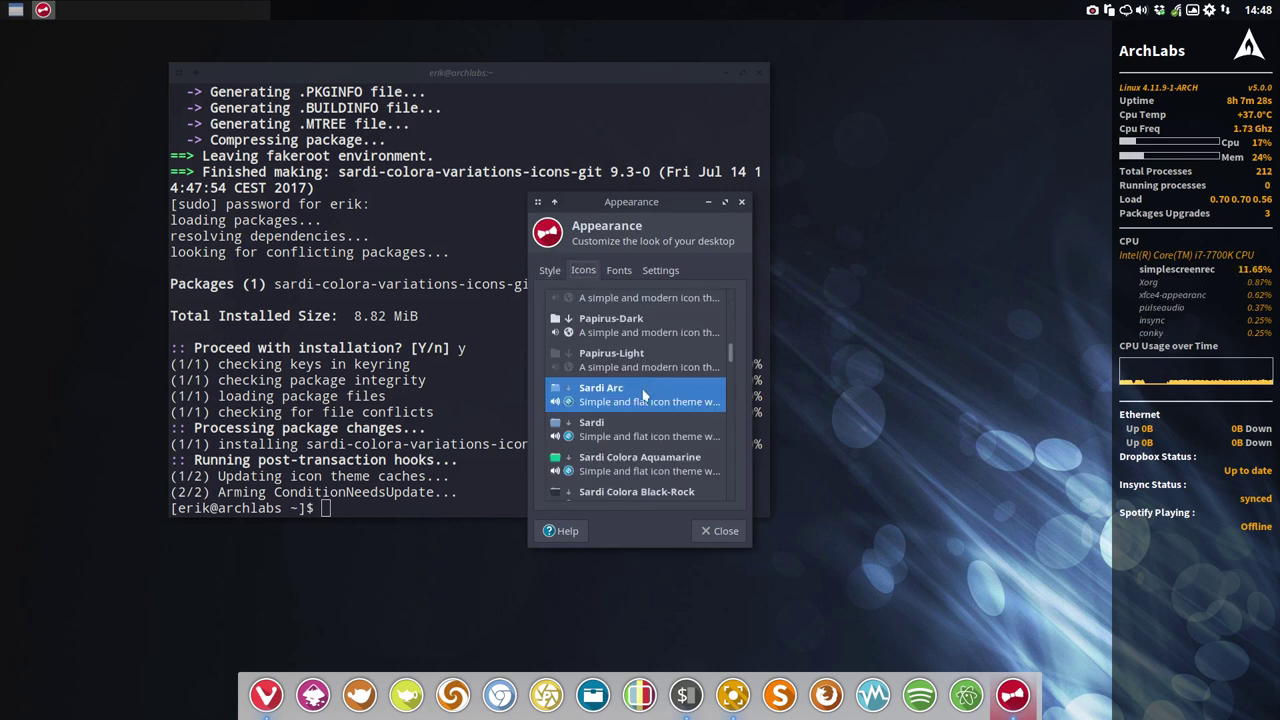
{"action": "scroll", "coordinate": [646, 396], "scroll_direction": "down", "scroll_amount": 1}
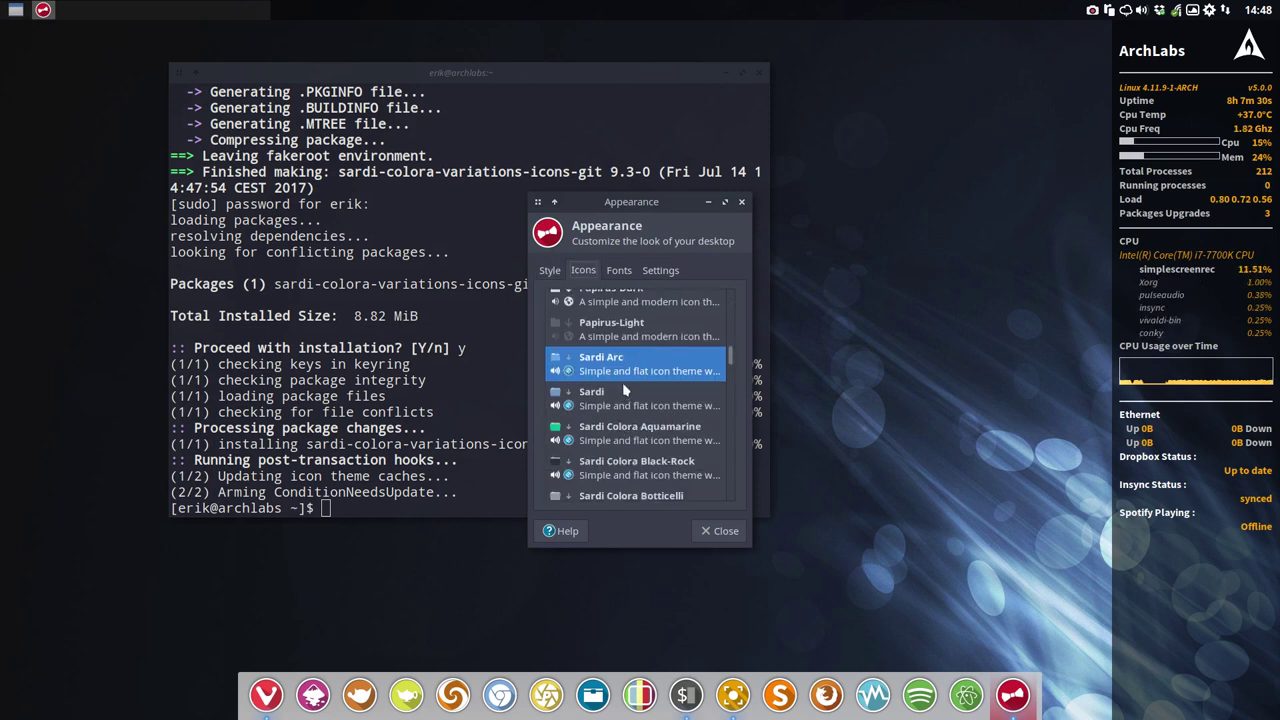
{"action": "scroll", "coordinate": [622, 400], "scroll_direction": "down", "scroll_amount": 2}
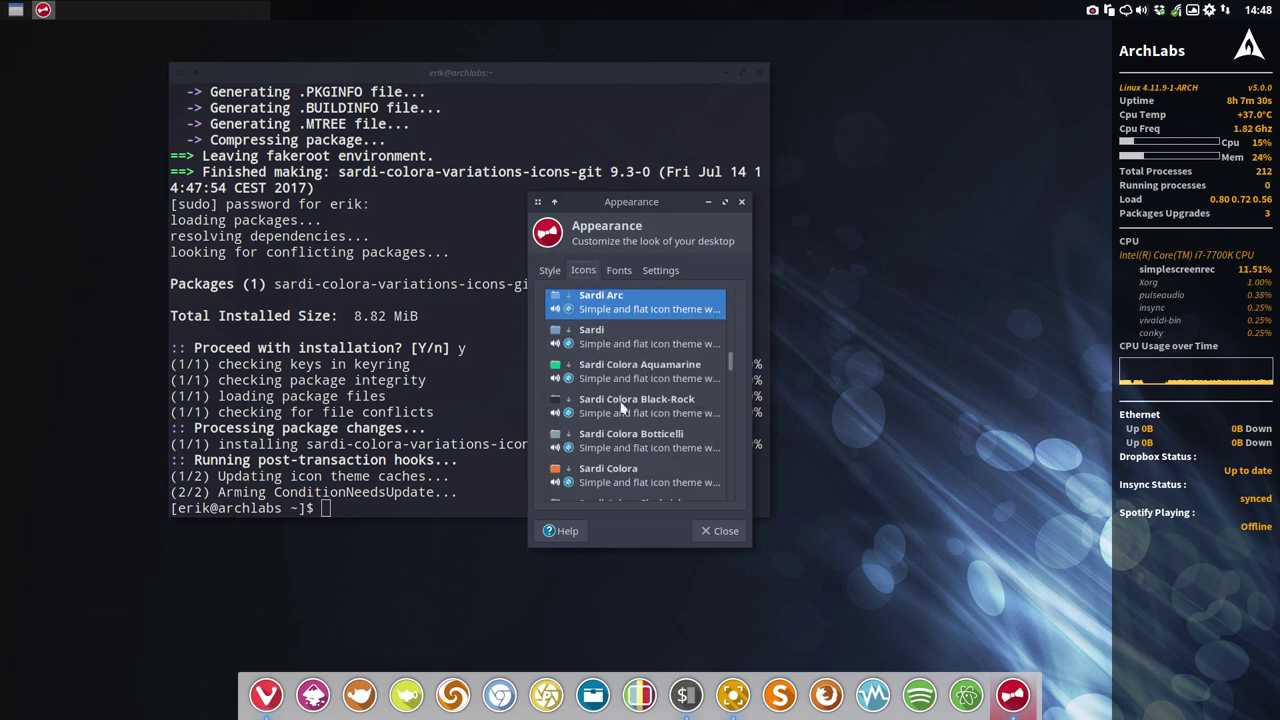
{"action": "left_click", "coordinate": [622, 478]}
- Move the terminal window aside and close it with Alt+F4
{"action": "left_click_drag", "start_coordinate": [552, 83], "coordinate": [716, 80]}
{"action": "key", "text": "alt+F4"}
{"action": "right_click", "coordinate": [275, 181]}
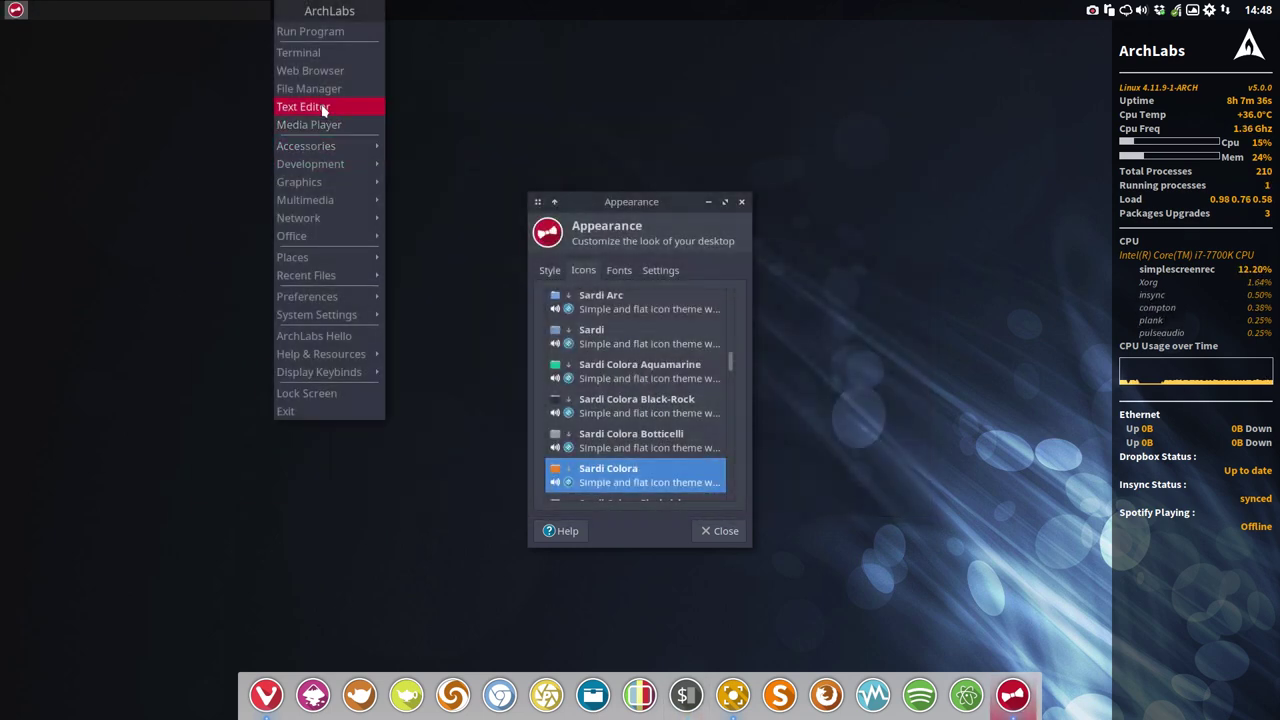
- Open Thunar on the home folder, shrink its window and icons, and place Appearance beside it
{"action": "left_click", "coordinate": [305, 89]}
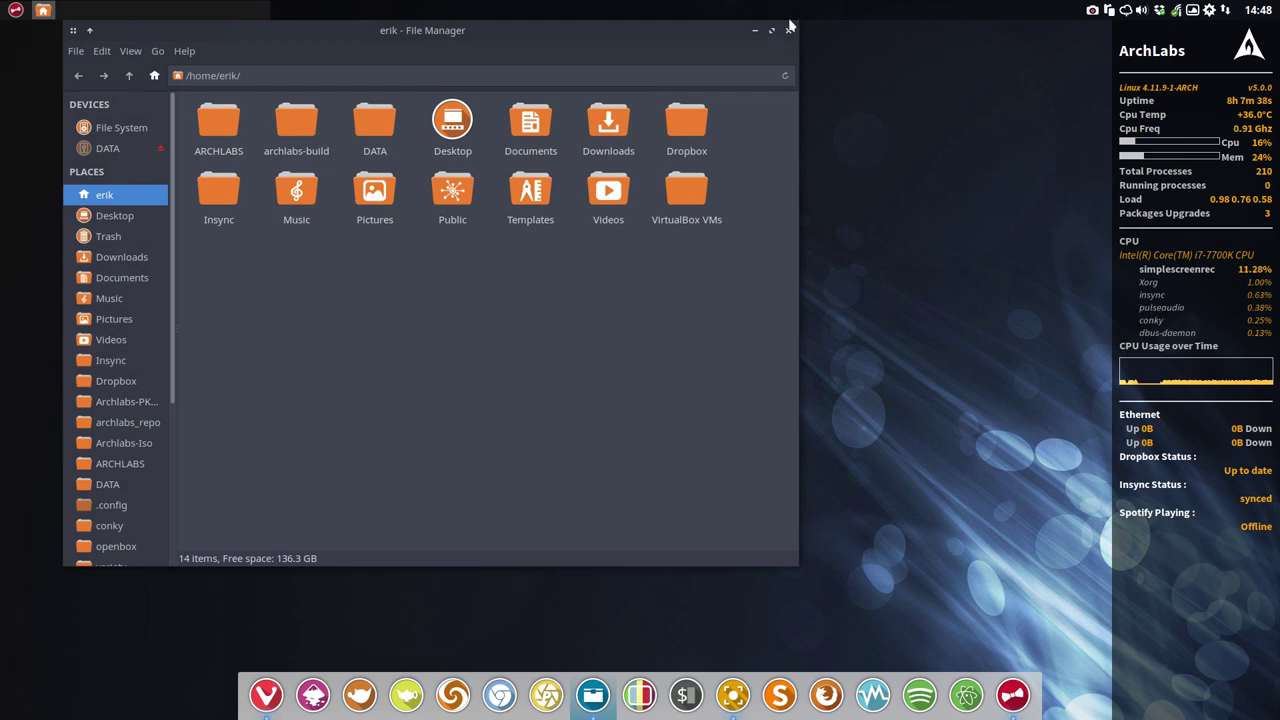
{"action": "left_click_drag", "start_coordinate": [790, 29], "coordinate": [674, 113]}
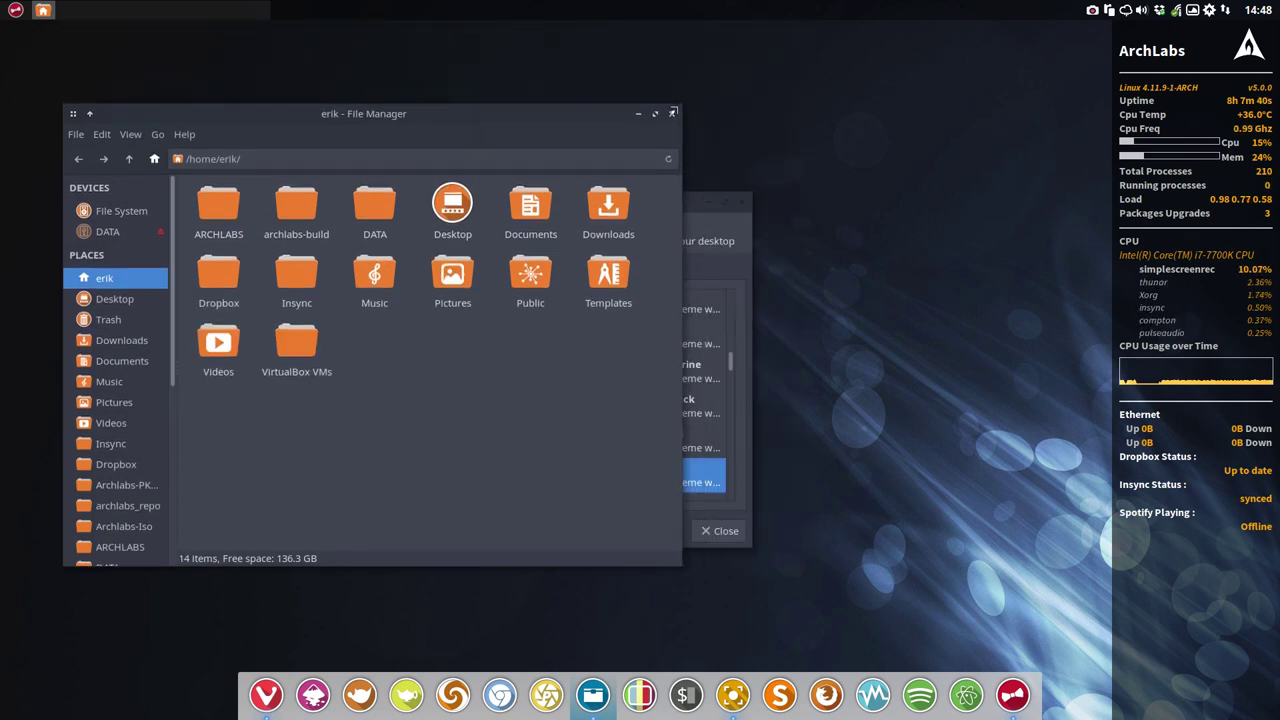
{"action": "key", "text": "ctrl+minus"}
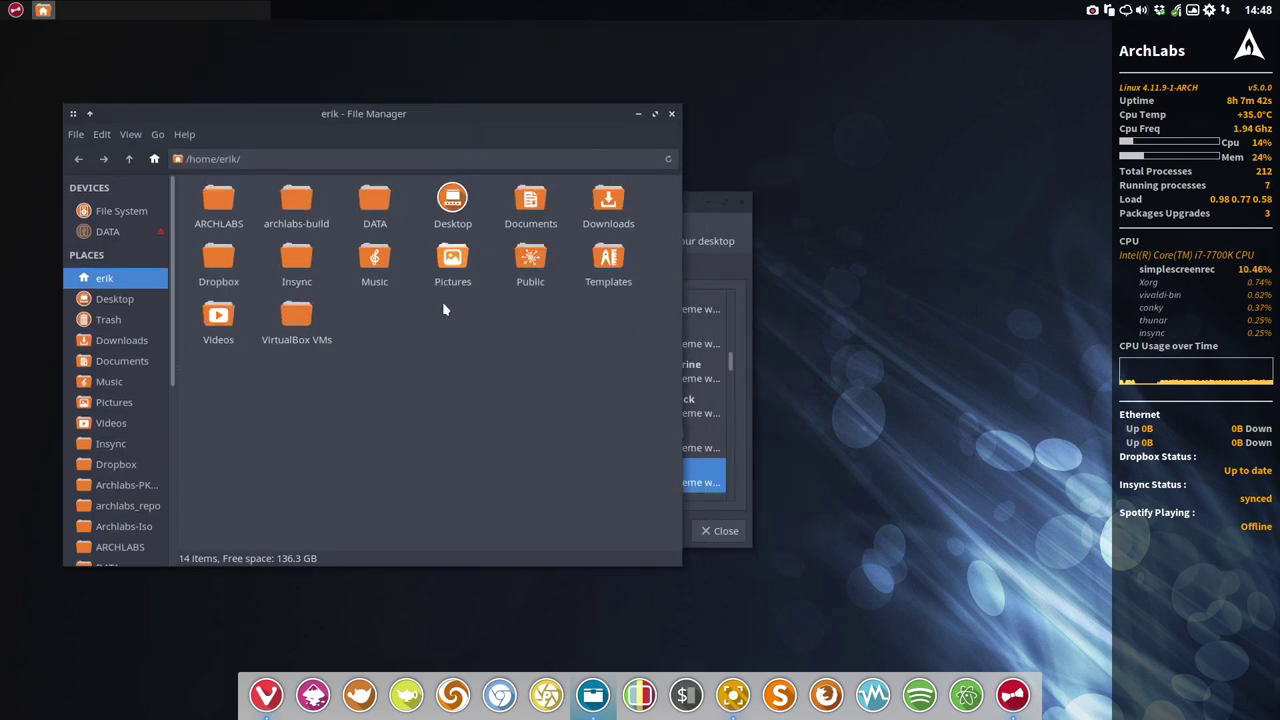
{"action": "left_click", "coordinate": [684, 205]}
{"action": "left_click_drag", "start_coordinate": [684, 205], "coordinate": [932, 141]}
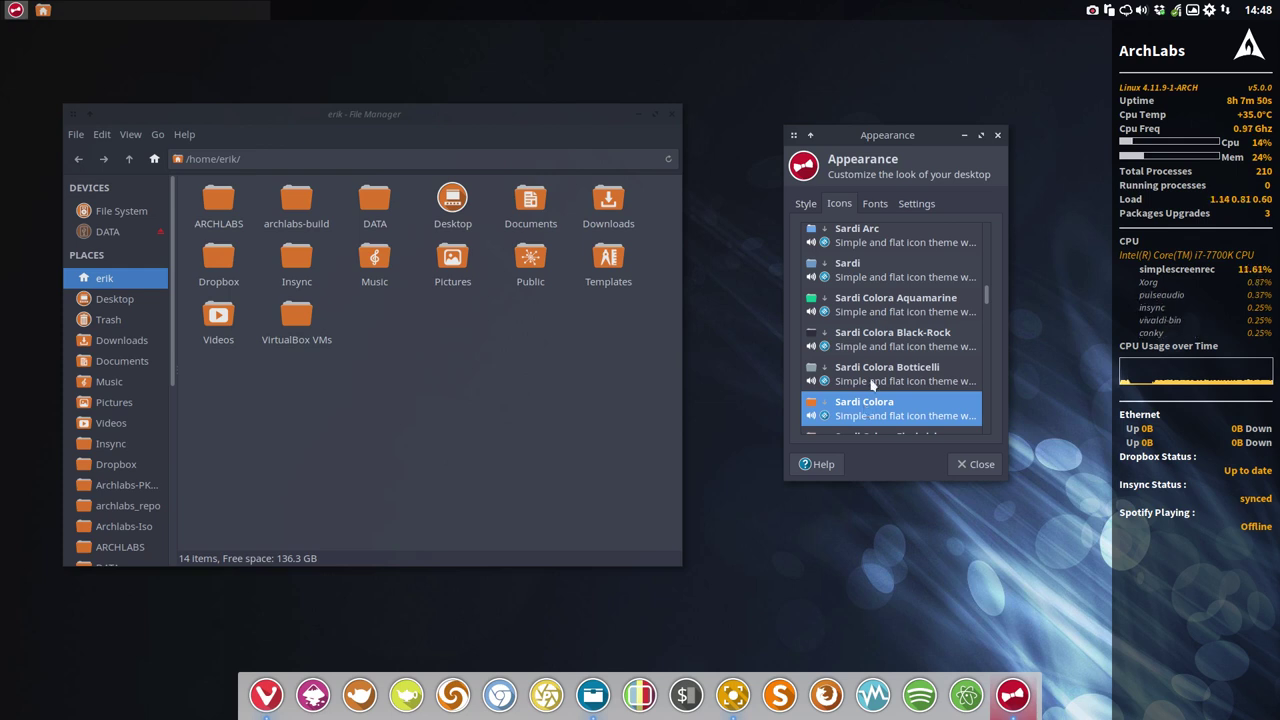
- Preview the Sardi Colora Viking, Twine, Slate and Lime variants on the Thunar folders
{"action": "scroll", "coordinate": [872, 385], "scroll_direction": "down", "scroll_amount": 5}
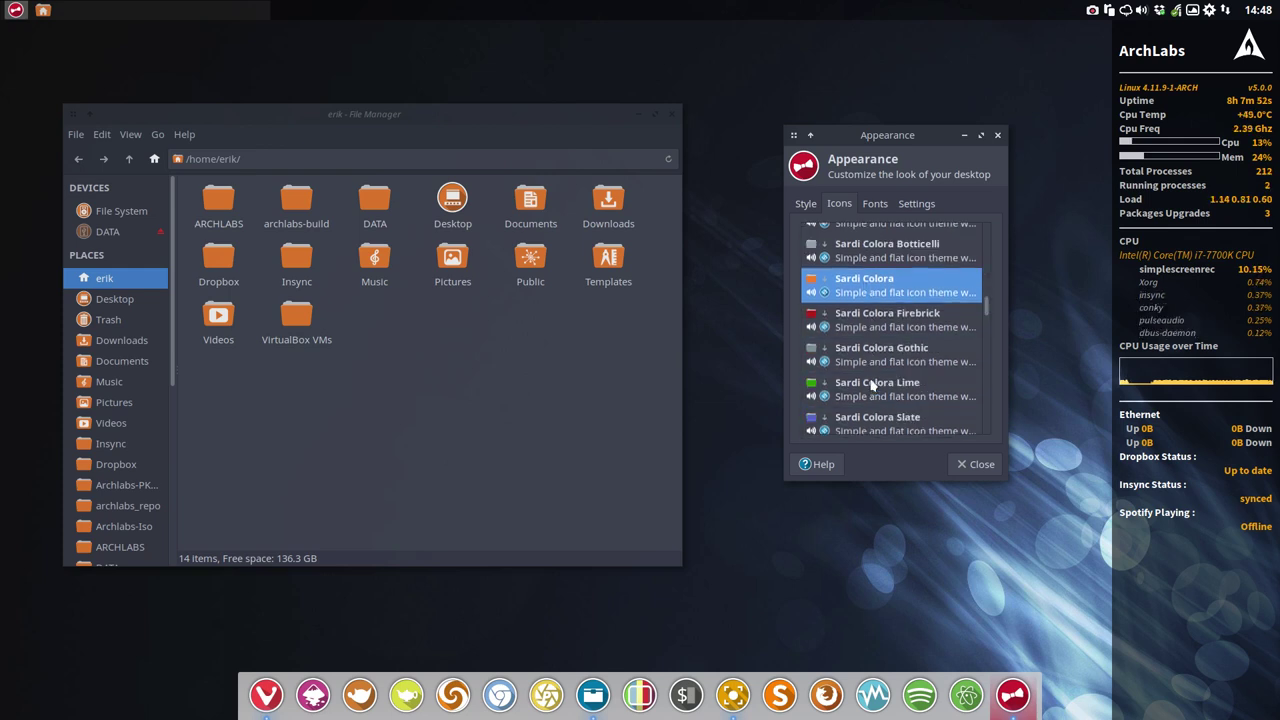
{"action": "scroll", "coordinate": [872, 385], "scroll_direction": "down", "scroll_amount": 2}
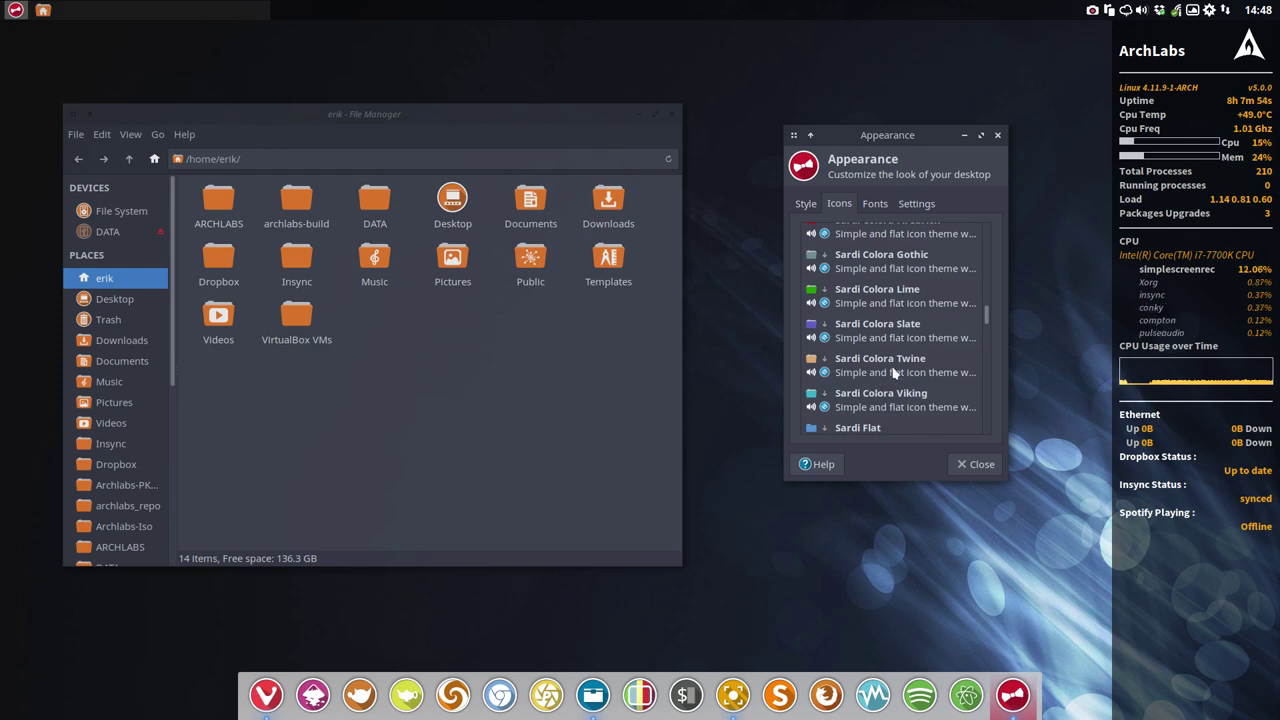
{"action": "left_click", "coordinate": [890, 410]}
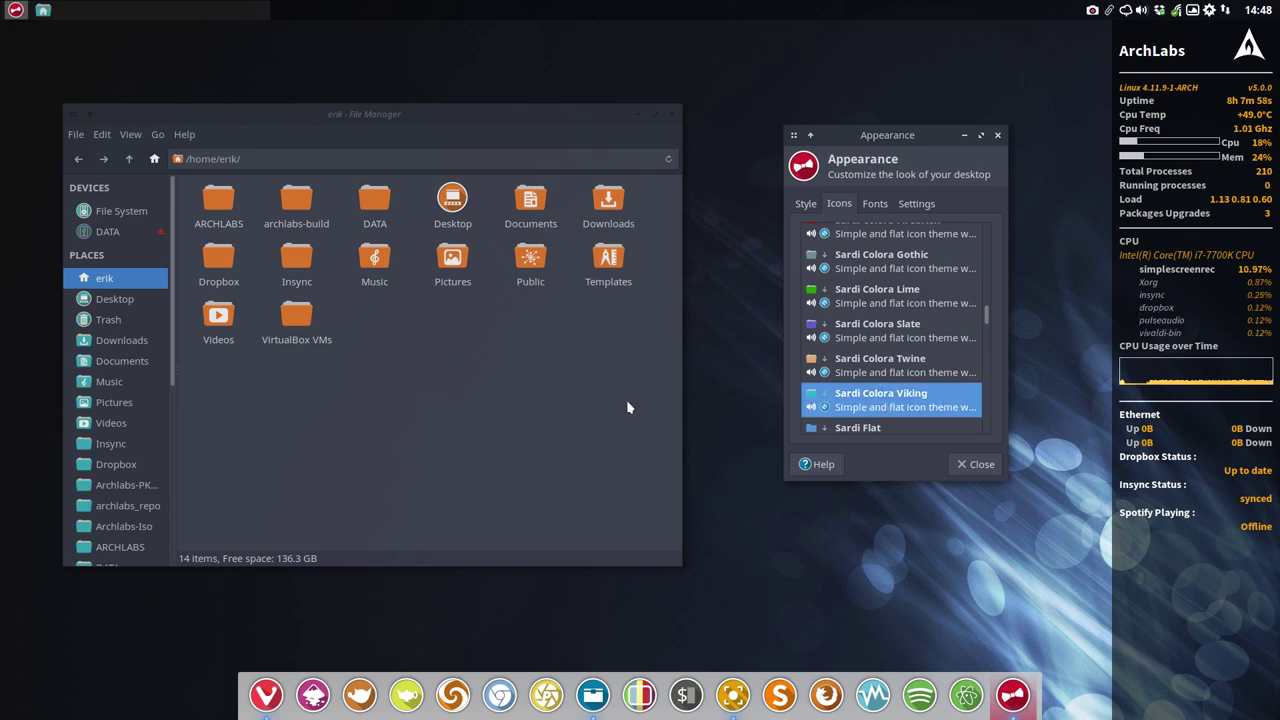
{"action": "left_click", "coordinate": [880, 366]}
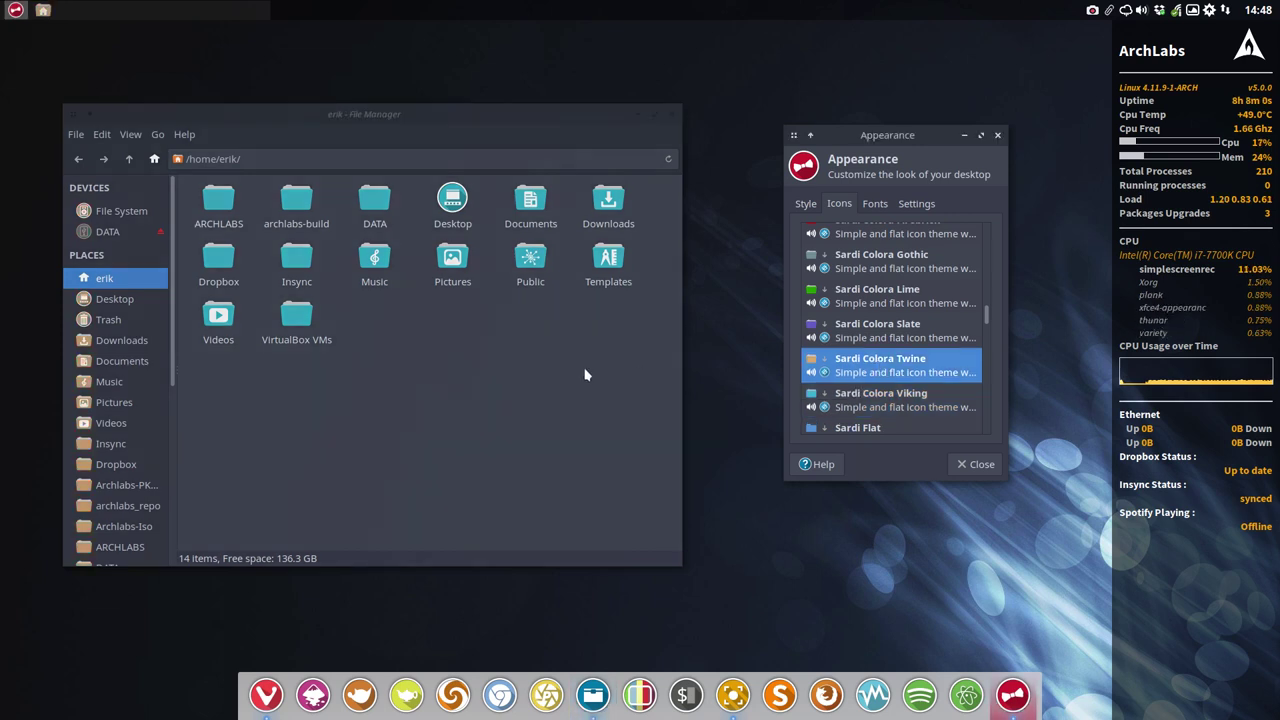
{"action": "left_click", "coordinate": [583, 368]}
{"action": "left_click", "coordinate": [885, 340]}
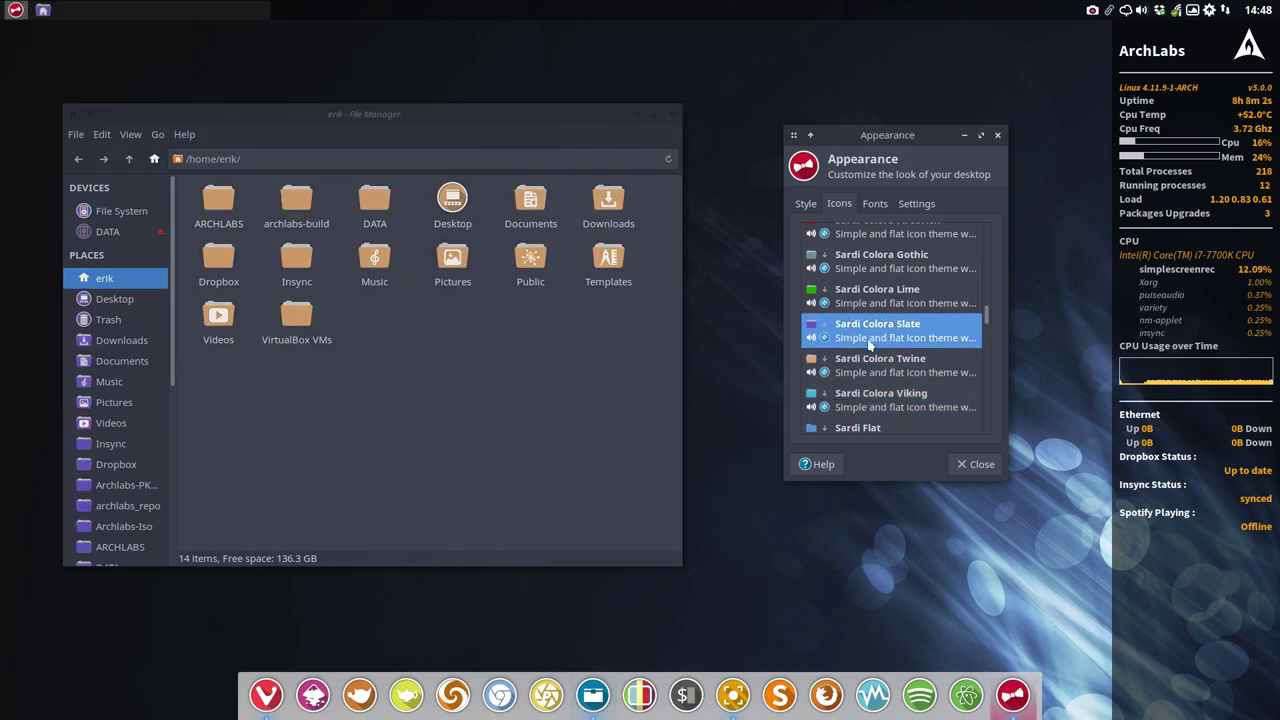
{"action": "left_click", "coordinate": [612, 371]}
{"action": "left_click", "coordinate": [903, 290]}
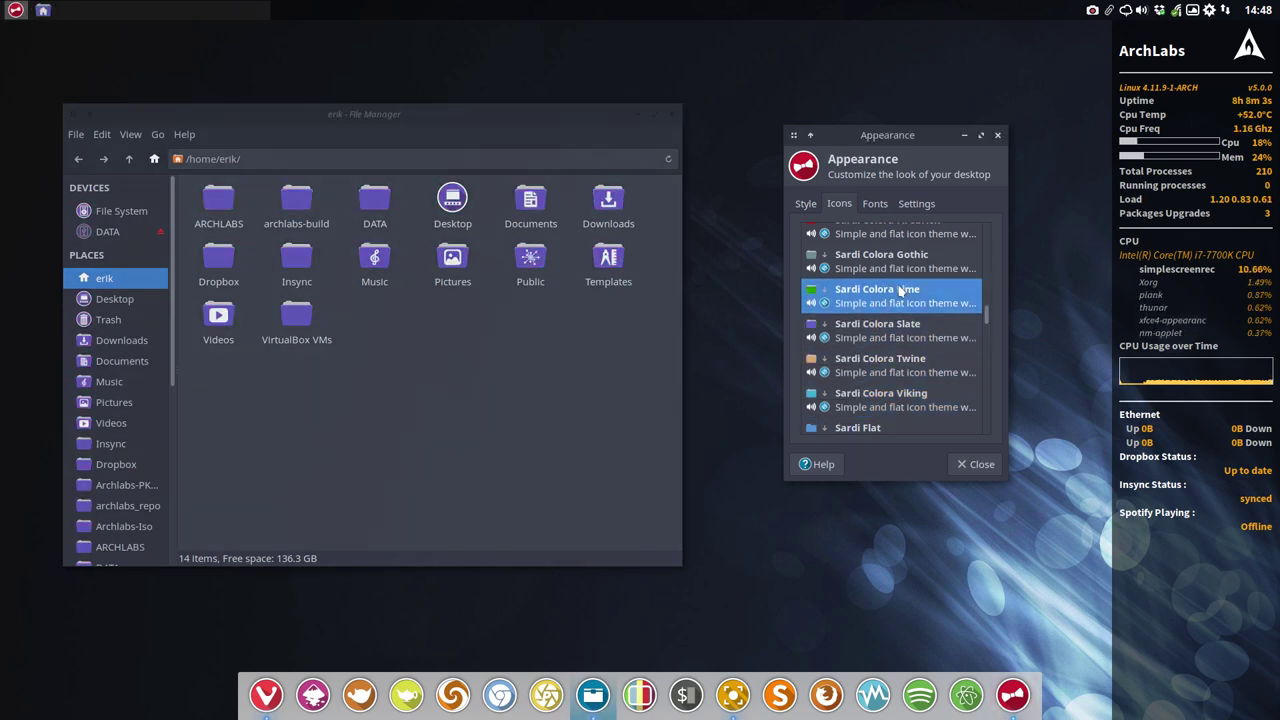
{"action": "left_click", "coordinate": [576, 334]}
- Preview the Sardi Colora Gothic, Firebrick and Botticelli variants on the folders
{"action": "scroll", "coordinate": [886, 336], "scroll_direction": "up", "scroll_amount": 1}
{"action": "scroll", "coordinate": [886, 336], "scroll_direction": "up", "scroll_amount": 1}
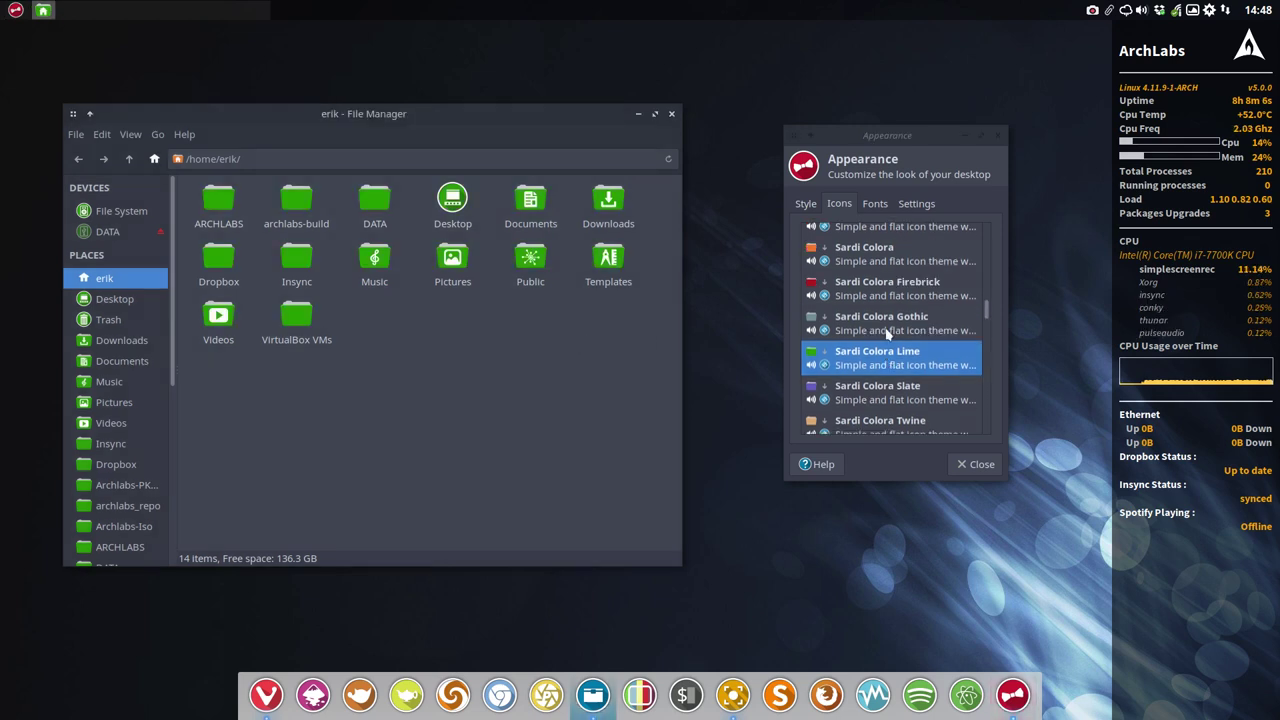
{"action": "left_click", "coordinate": [896, 336]}
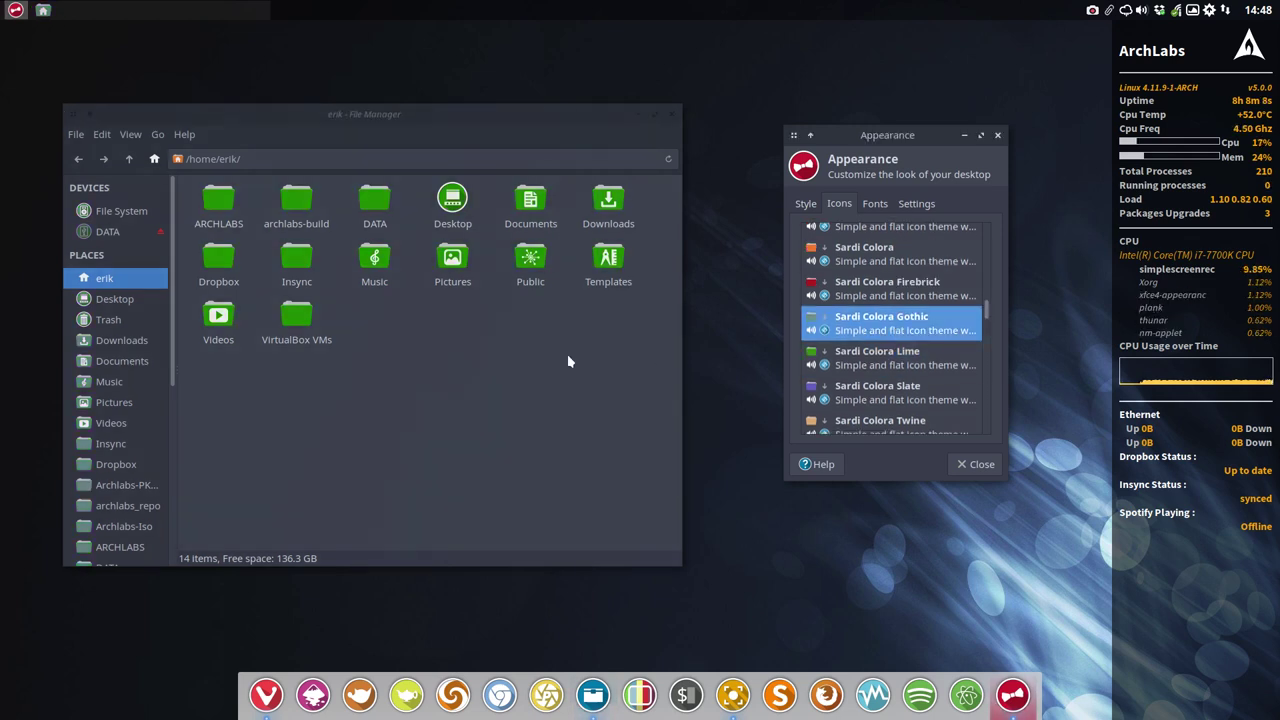
{"action": "left_click", "coordinate": [525, 361]}
{"action": "key", "text": "alt+Tab"}
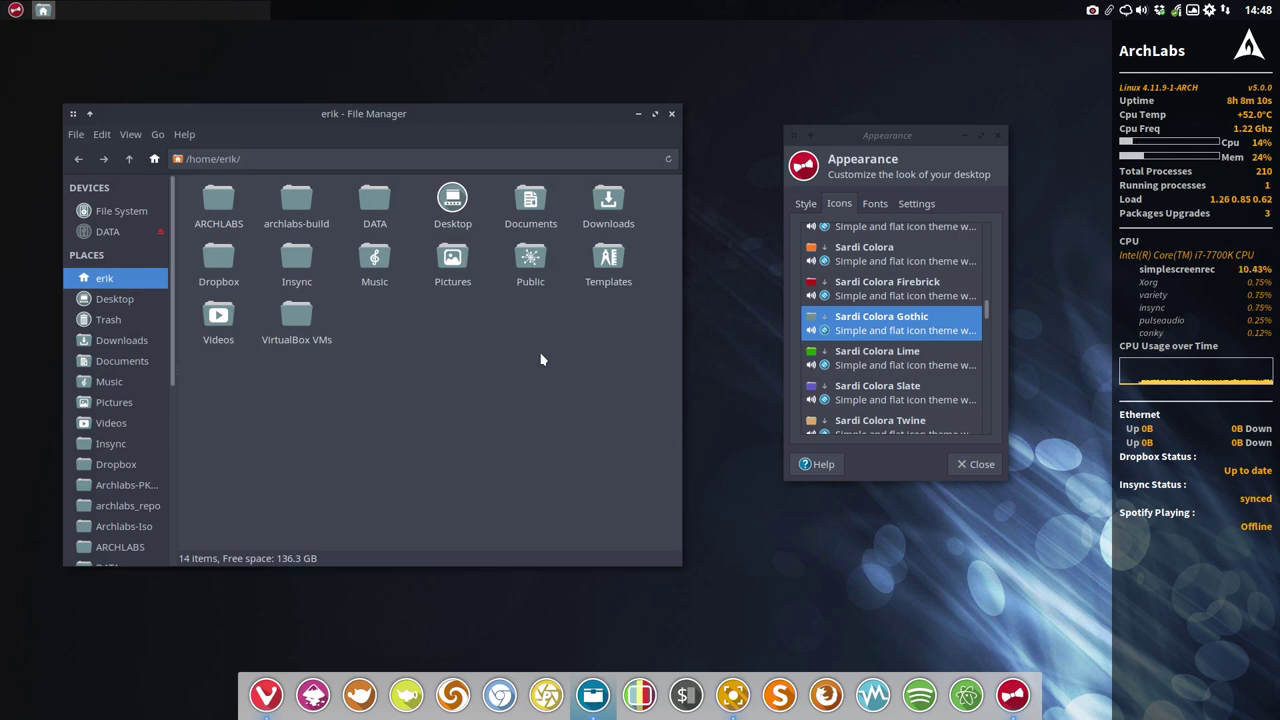
{"action": "key", "text": "Up"}
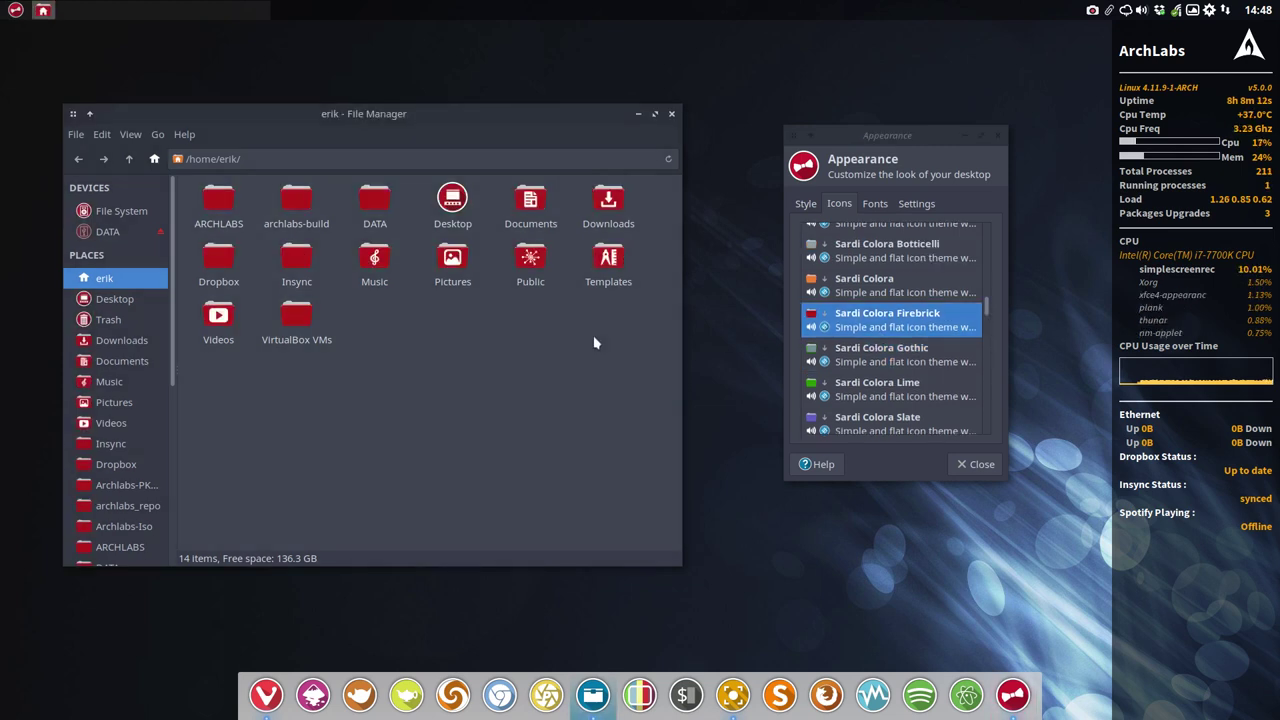
{"action": "scroll", "coordinate": [892, 332], "scroll_direction": "up", "scroll_amount": 1}
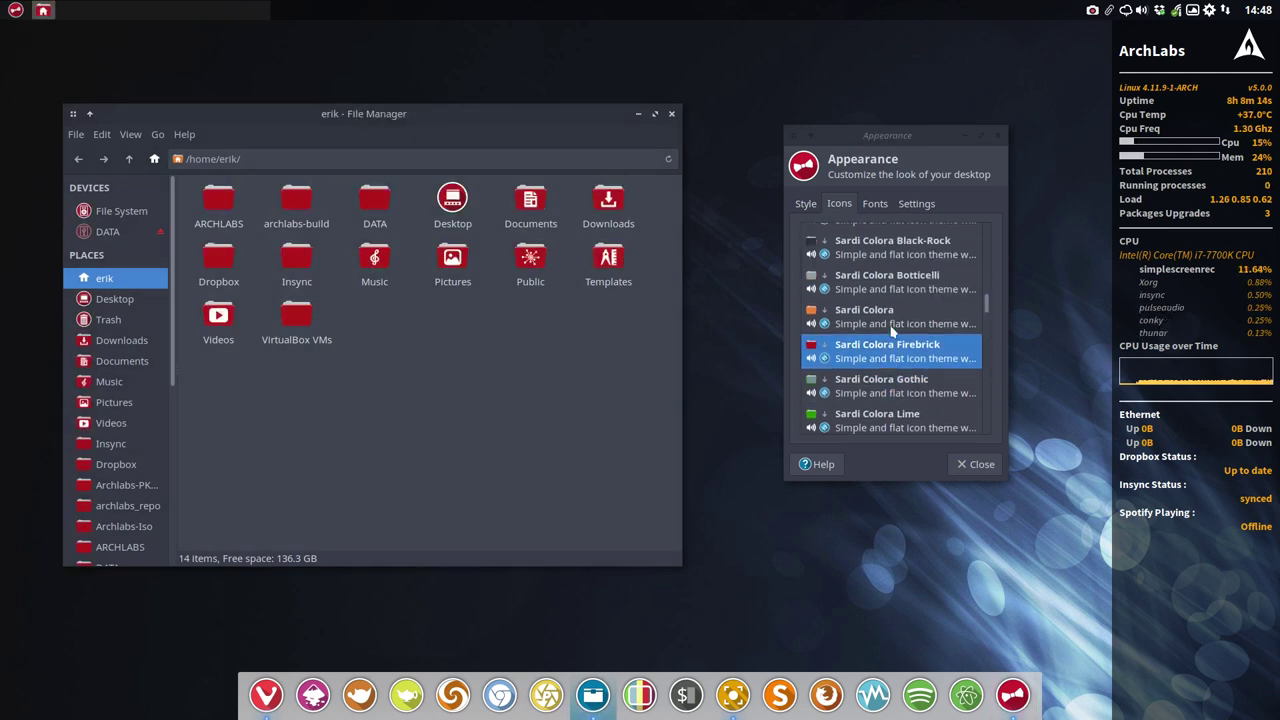
{"action": "left_click", "coordinate": [877, 290]}
{"action": "left_click", "coordinate": [577, 357]}
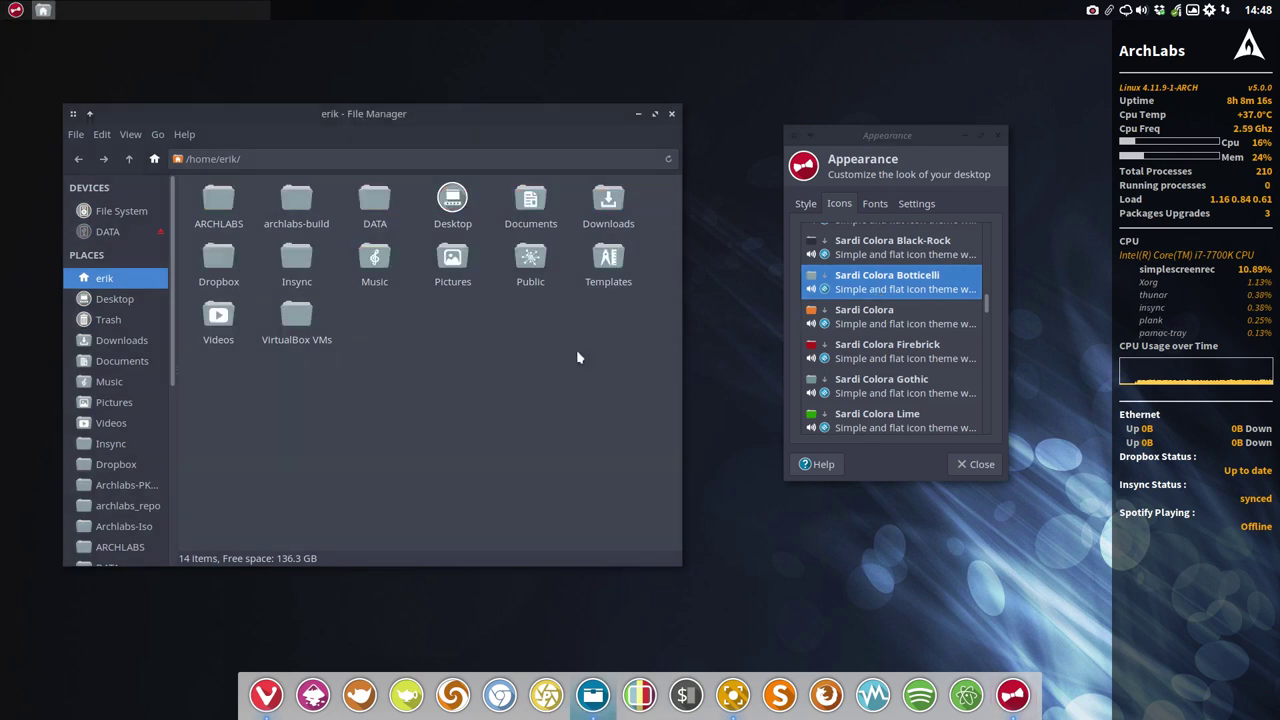
- Preview Black-Rock and Aquamarine, then compare plain Sardi Colora, Botticelli, Black-Rock and Aquamarine again
{"action": "scroll", "coordinate": [852, 325], "scroll_direction": "up", "scroll_amount": 2}
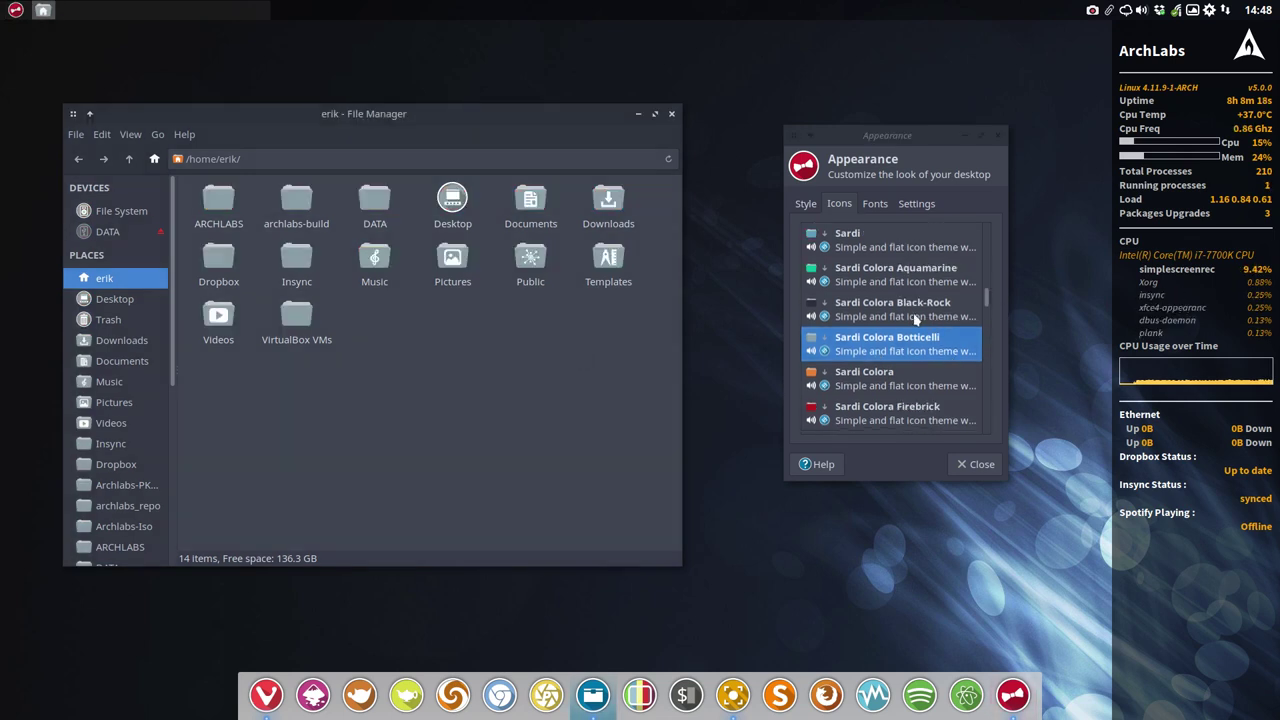
{"action": "left_click", "coordinate": [922, 316]}
{"action": "left_click", "coordinate": [631, 351]}
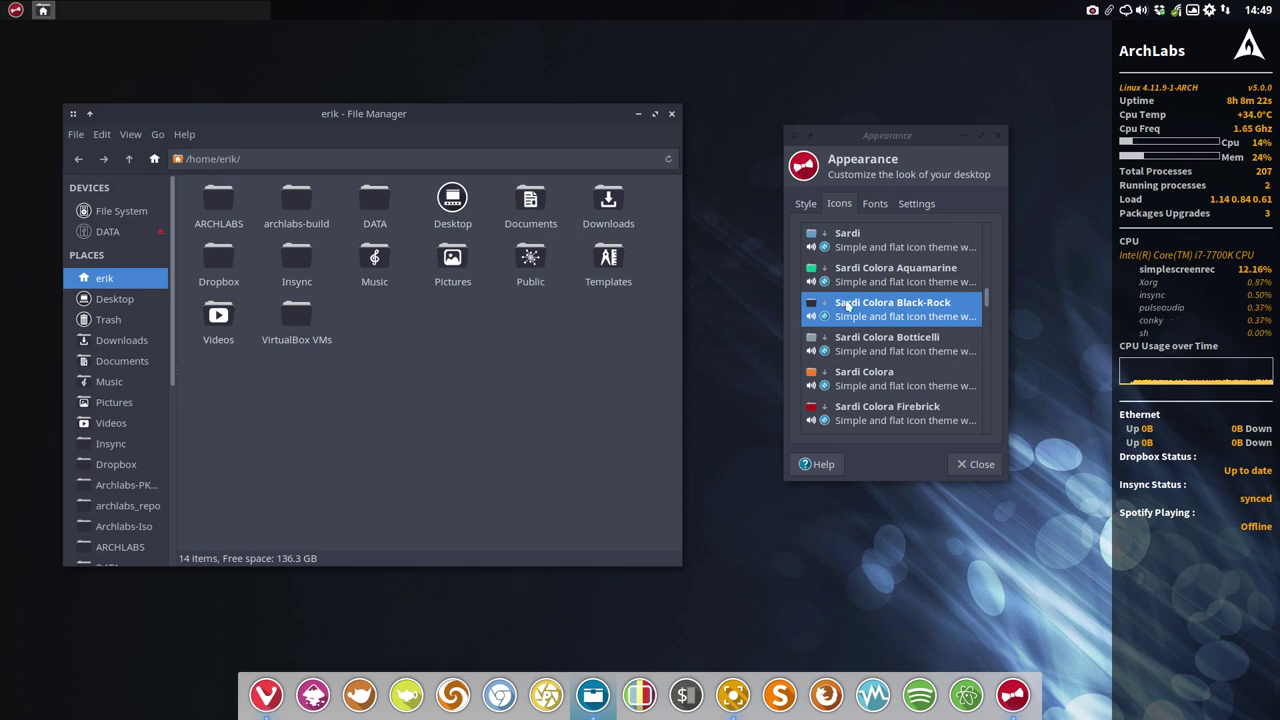
{"action": "left_click", "coordinate": [889, 289]}
{"action": "left_click", "coordinate": [547, 342]}
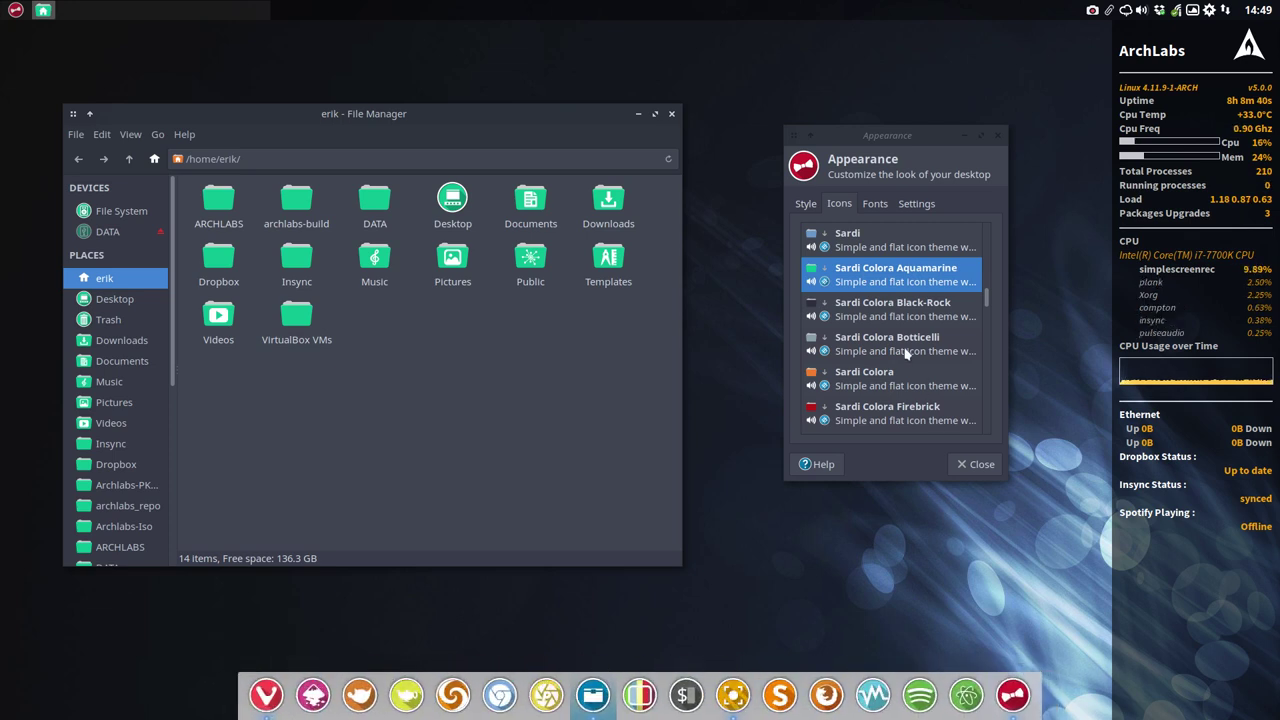
{"action": "left_click", "coordinate": [878, 376]}
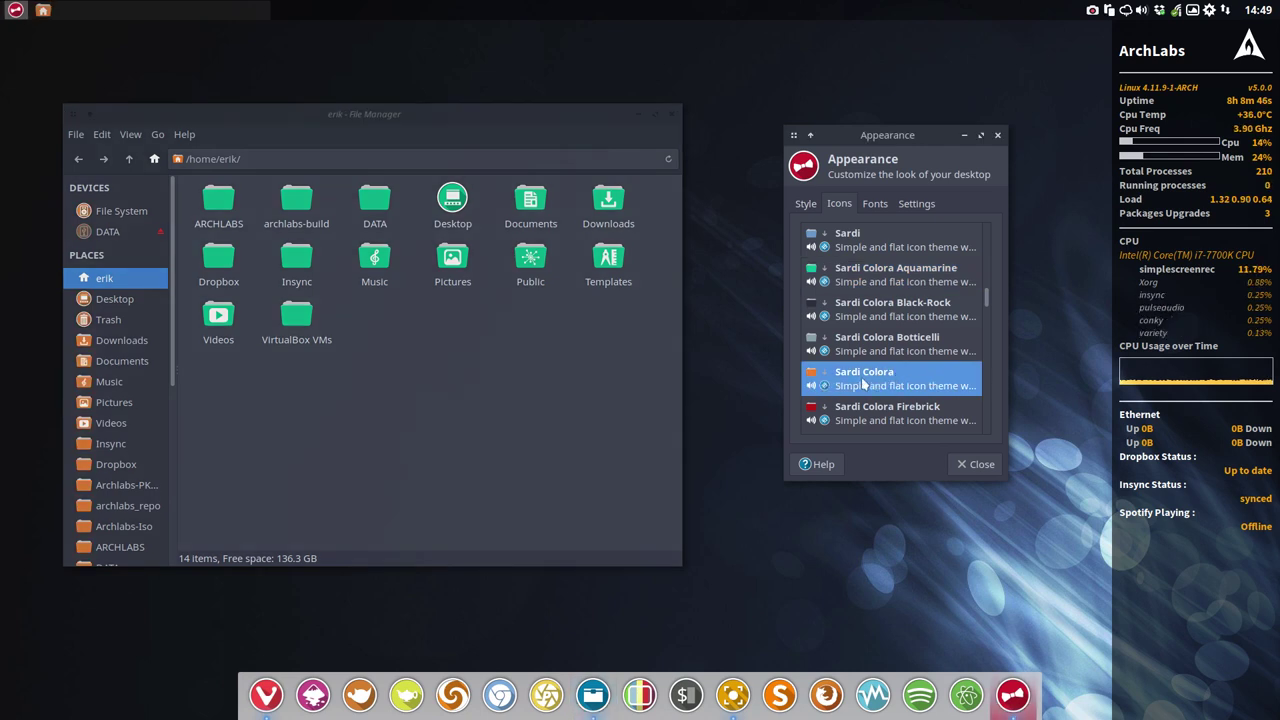
{"action": "left_click", "coordinate": [868, 350]}
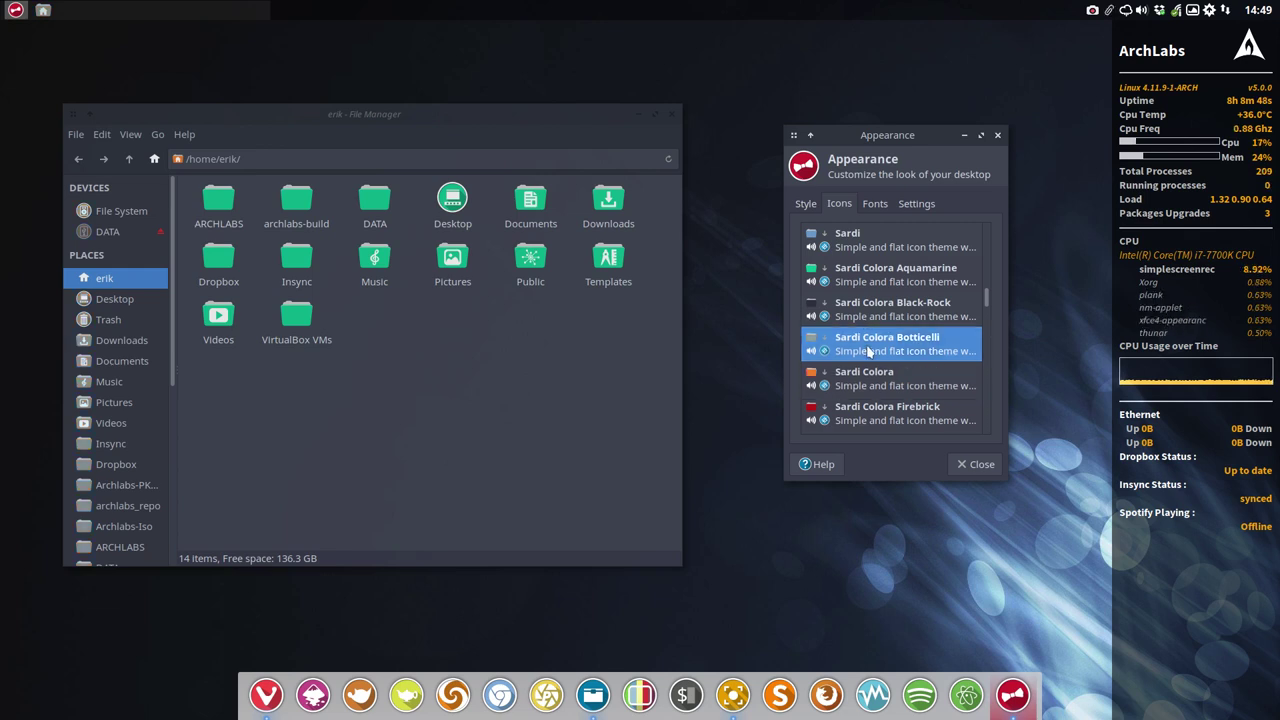
{"action": "left_click", "coordinate": [920, 318]}
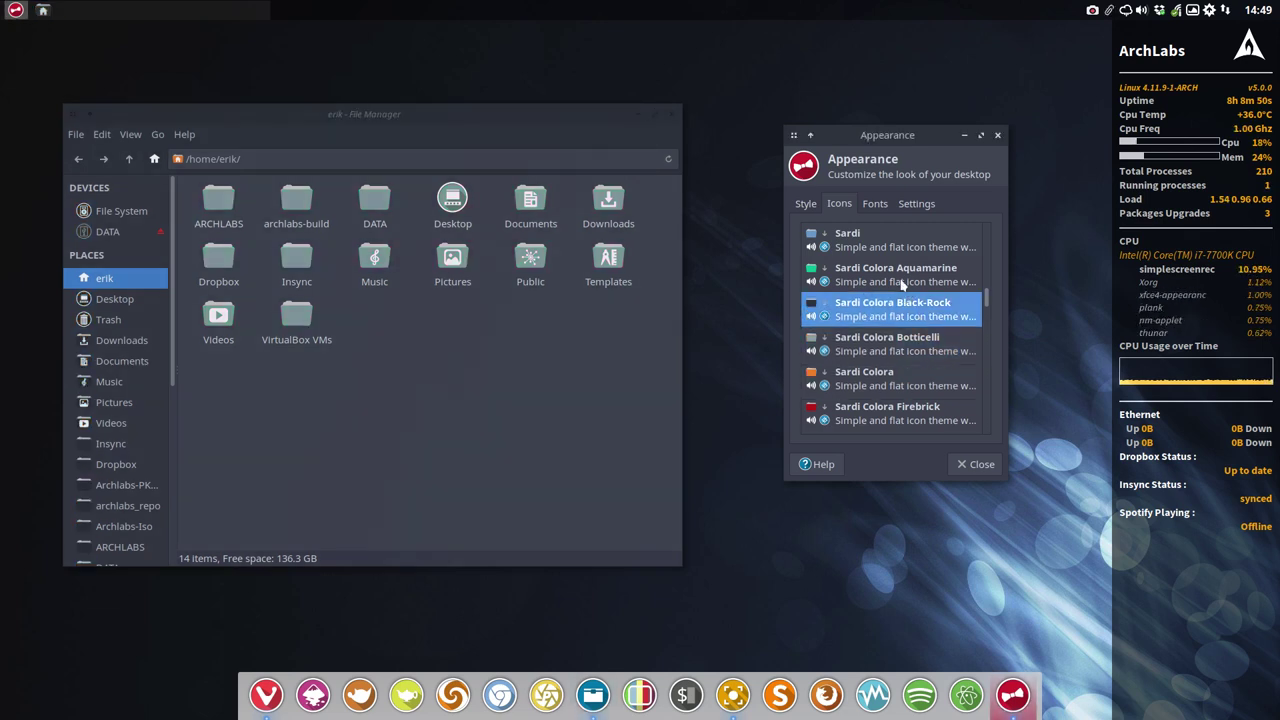
{"action": "left_click", "coordinate": [900, 280]}
{"action": "left_click", "coordinate": [603, 362]}
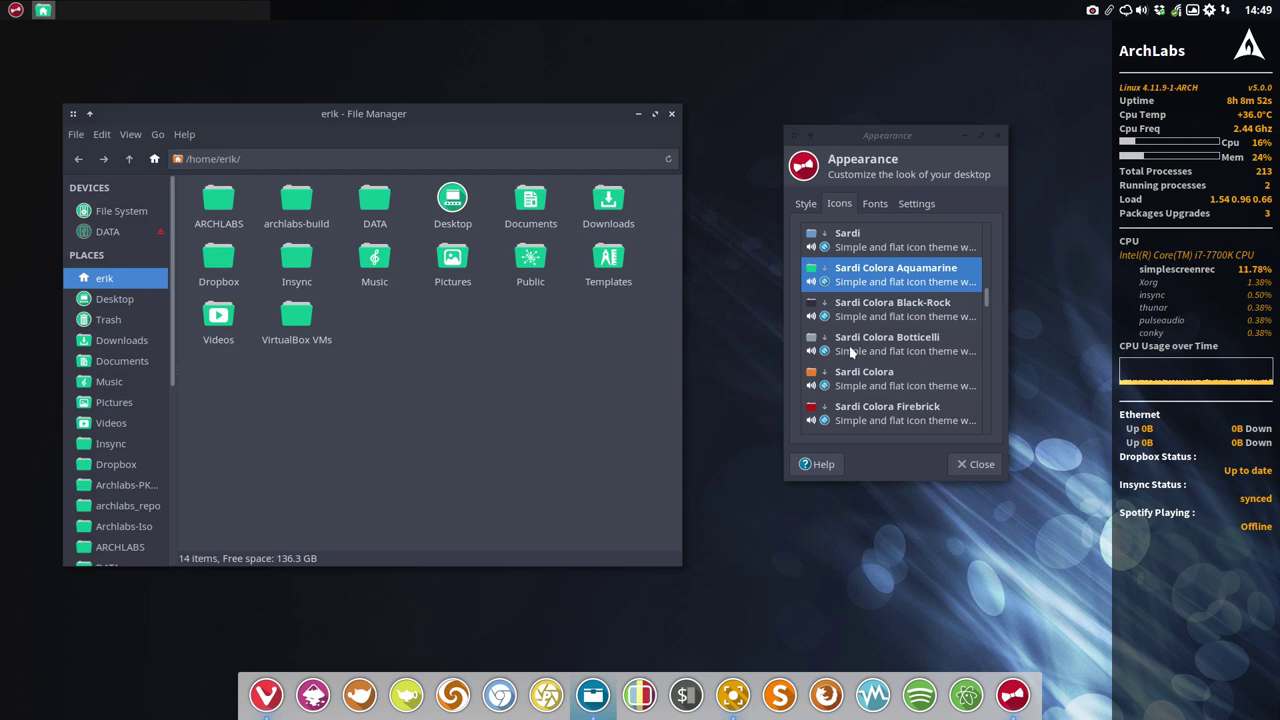
- Cycle through Black-Rock, Botticelli, plain Sardi Colora and Firebrick, ending on Sardi Colora Gothic
{"action": "scroll", "coordinate": [862, 300], "scroll_direction": "up", "scroll_amount": 1}
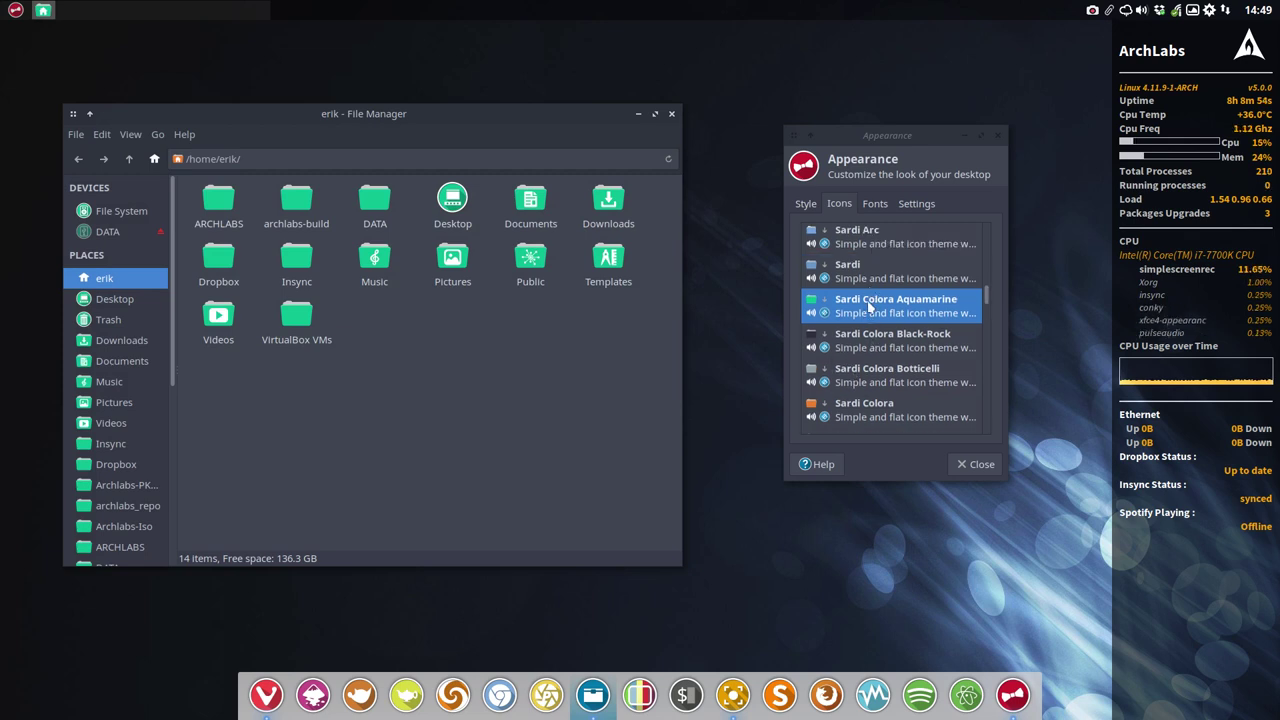
{"action": "left_click", "coordinate": [868, 352]}
{"action": "left_click", "coordinate": [874, 382]}
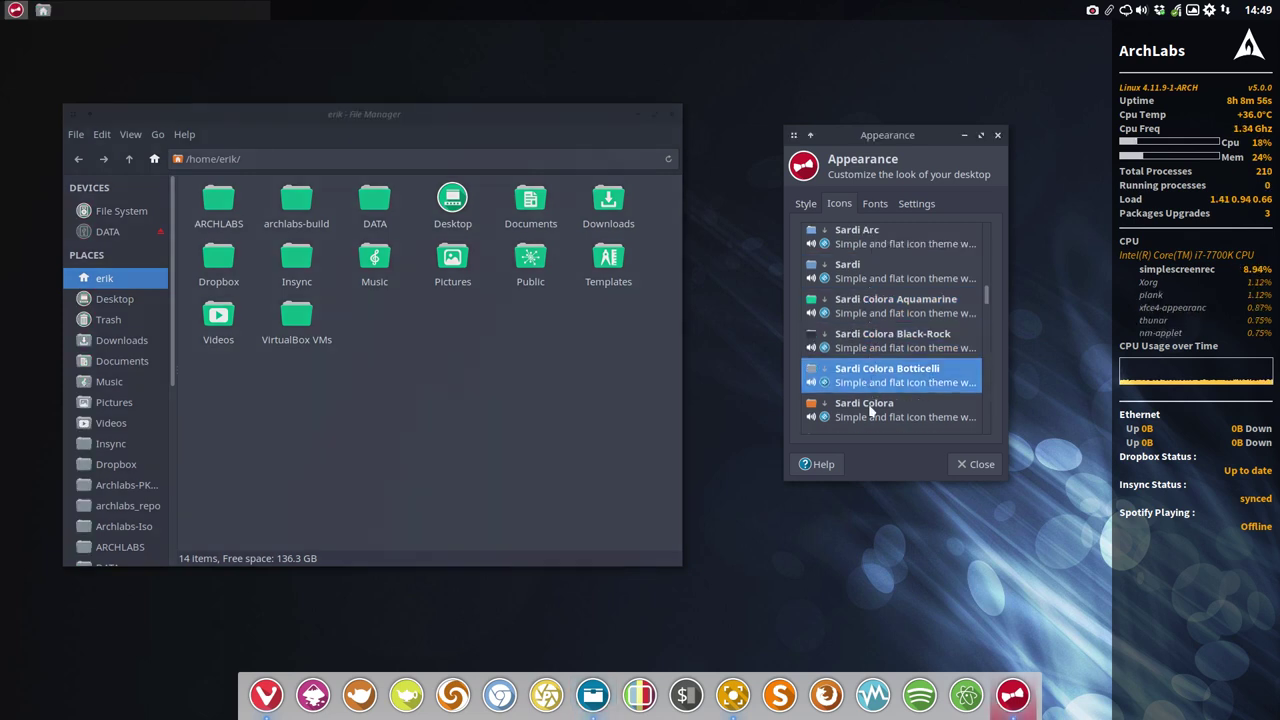
{"action": "left_click", "coordinate": [870, 412]}
{"action": "scroll", "coordinate": [870, 412], "scroll_direction": "down", "scroll_amount": 1}
{"action": "left_click", "coordinate": [878, 352]}
{"action": "left_click", "coordinate": [878, 388]}
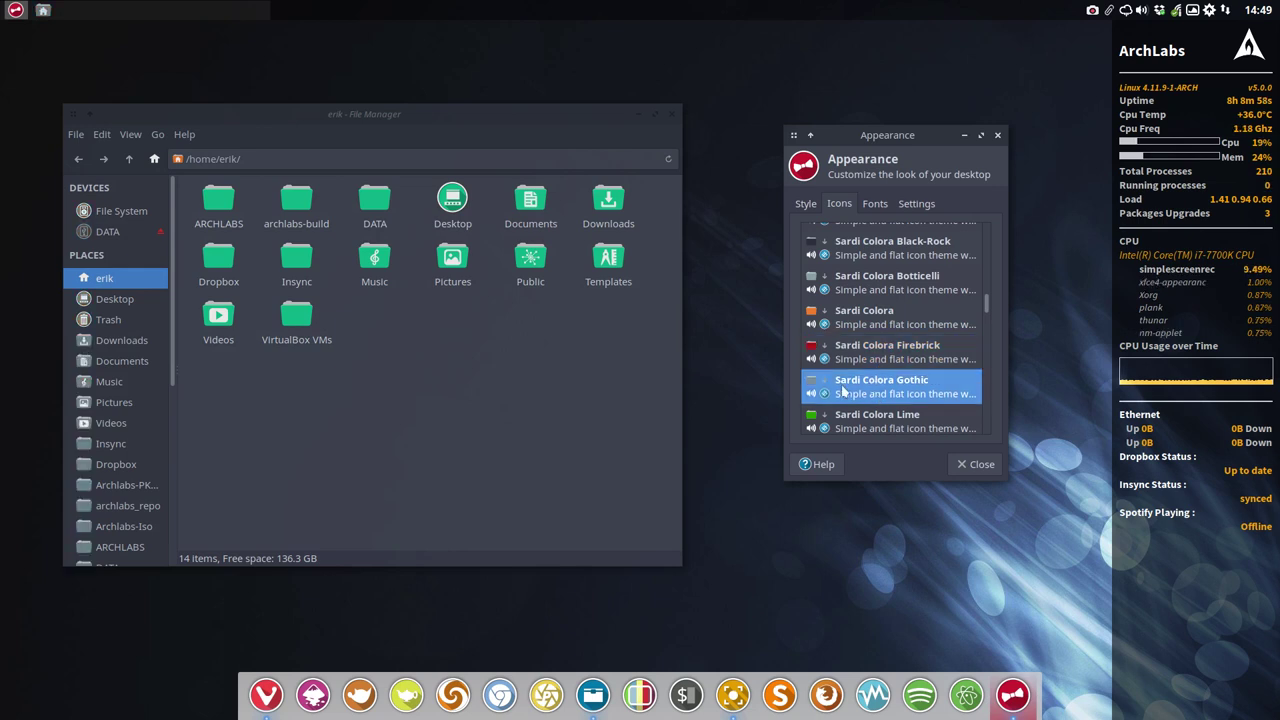
{"action": "left_click", "coordinate": [557, 434]}
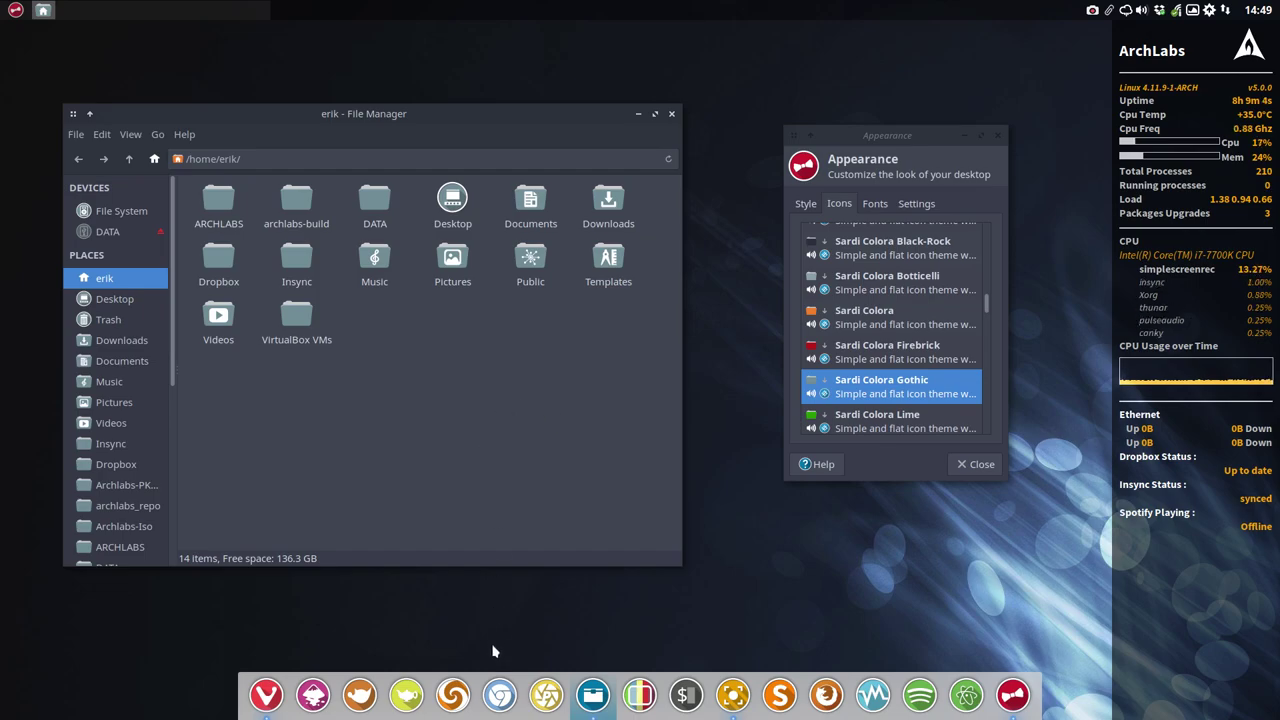
- Launch Chromium, search Google for 'git', and open the translated GitHub profile result
{"action": "left_click", "coordinate": [498, 690]}
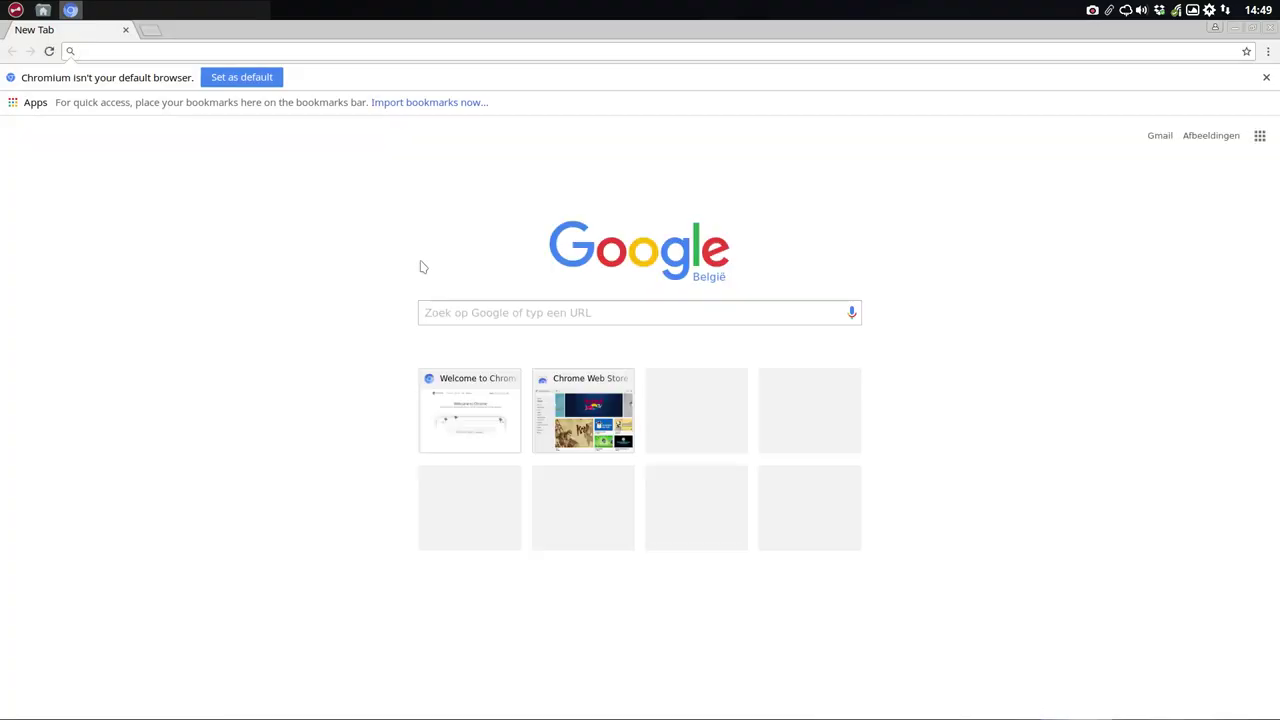
{"action": "type", "text": "git"}
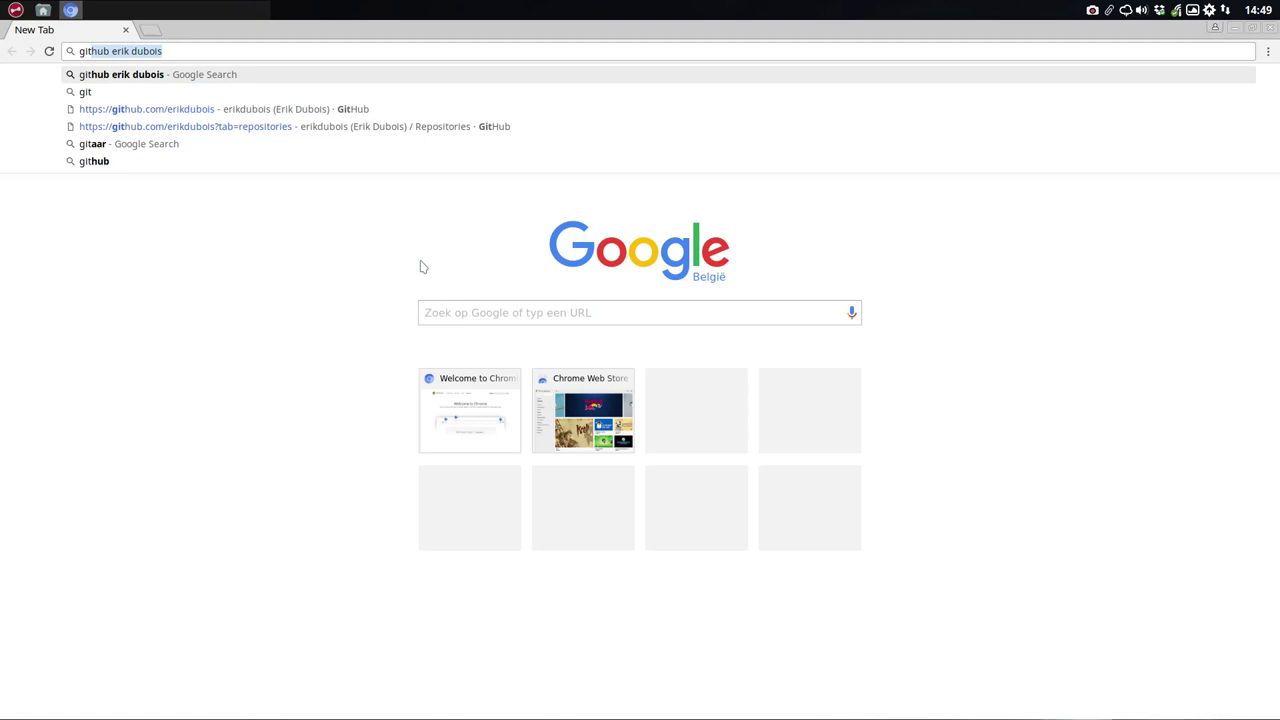
{"action": "key", "text": "Return"}
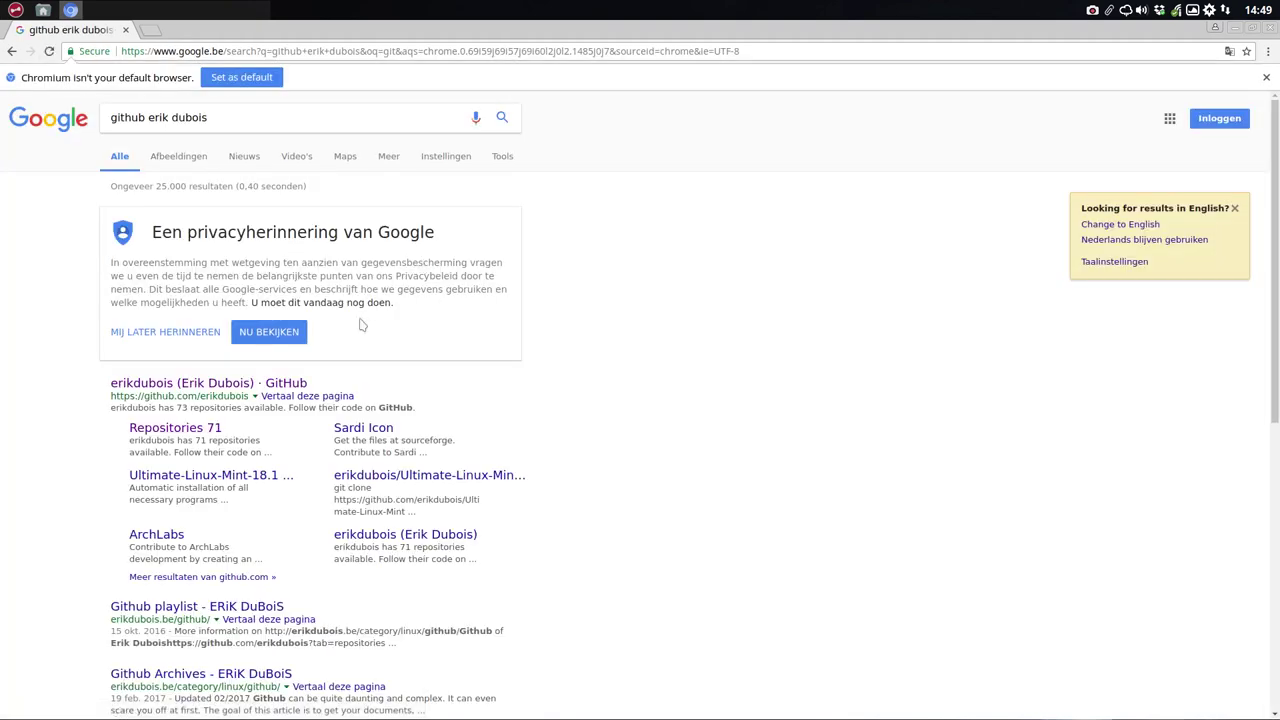
{"action": "left_click", "coordinate": [275, 395]}
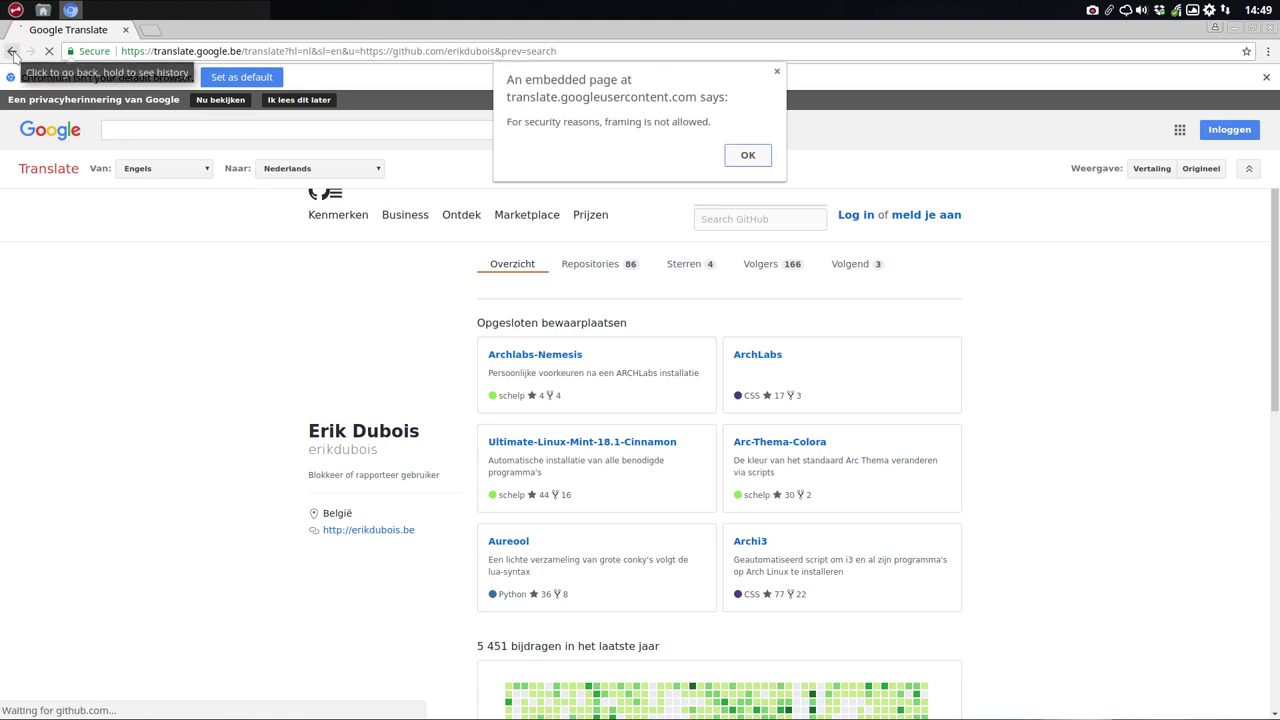
- Dismiss the framing alert, return to the results, and open the GitHub profile directly
{"action": "key", "text": "Return"}
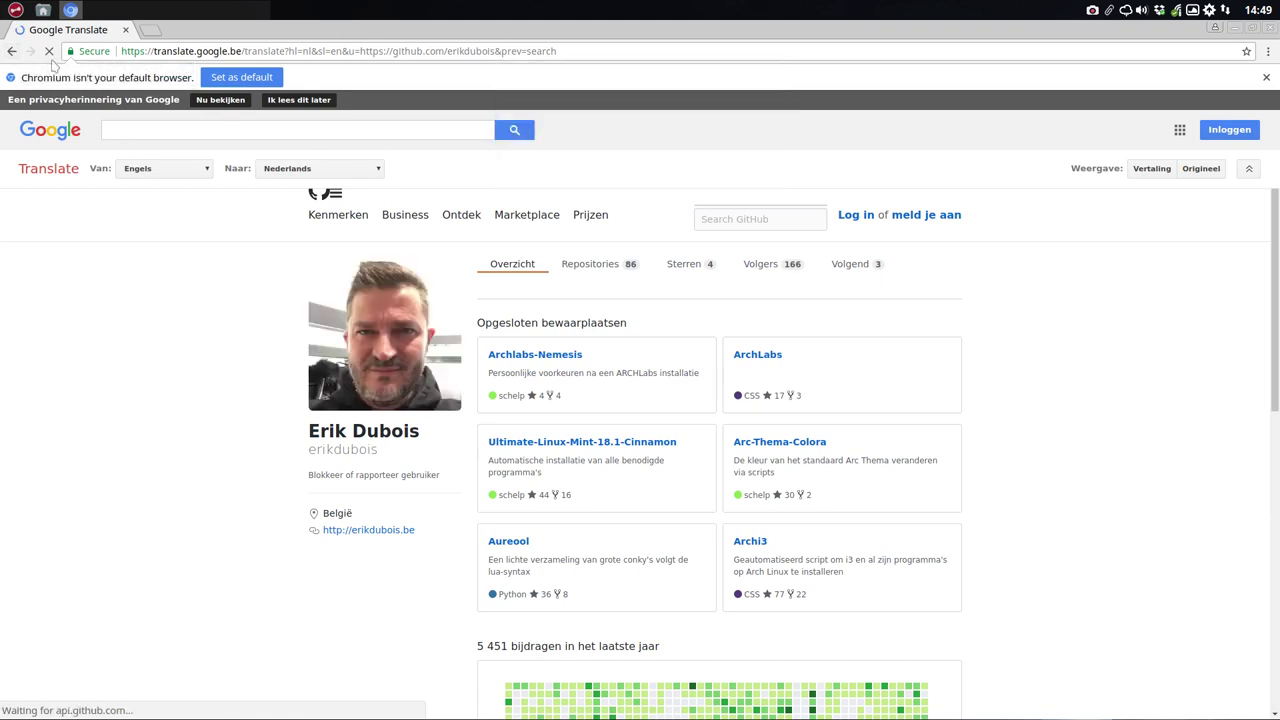
{"action": "left_click", "coordinate": [12, 51]}
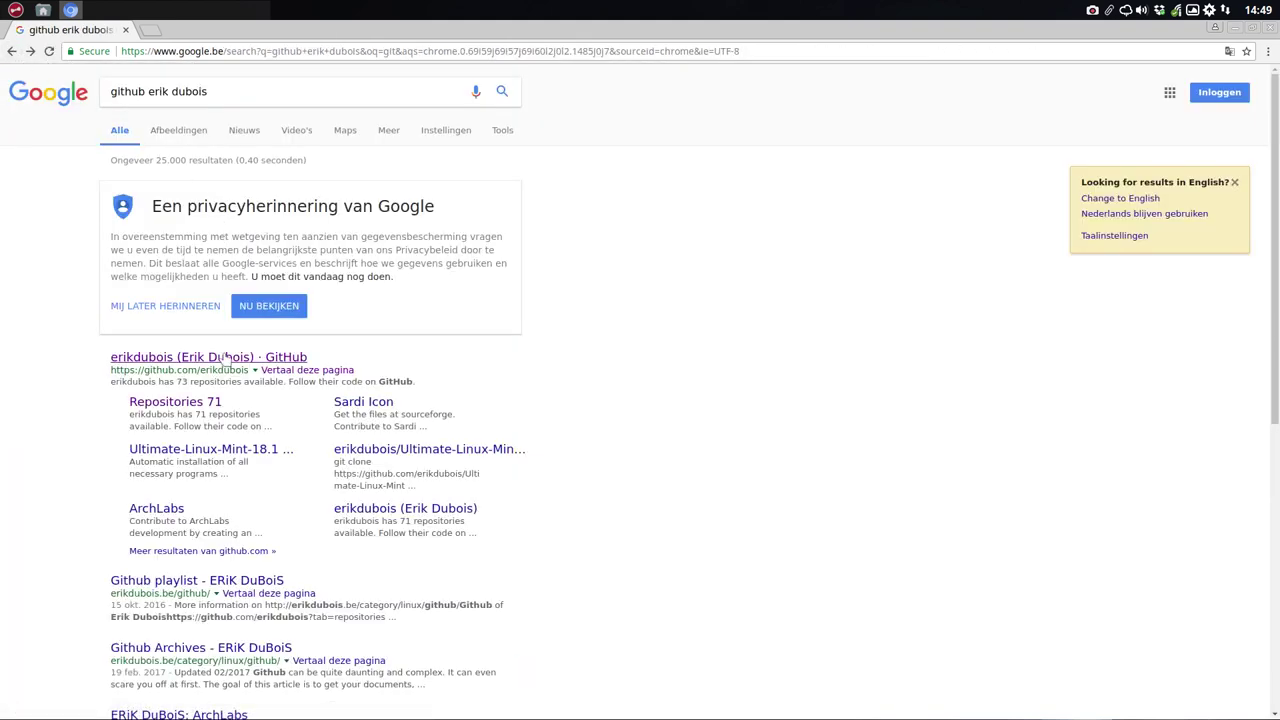
{"action": "left_click", "coordinate": [336, 362]}
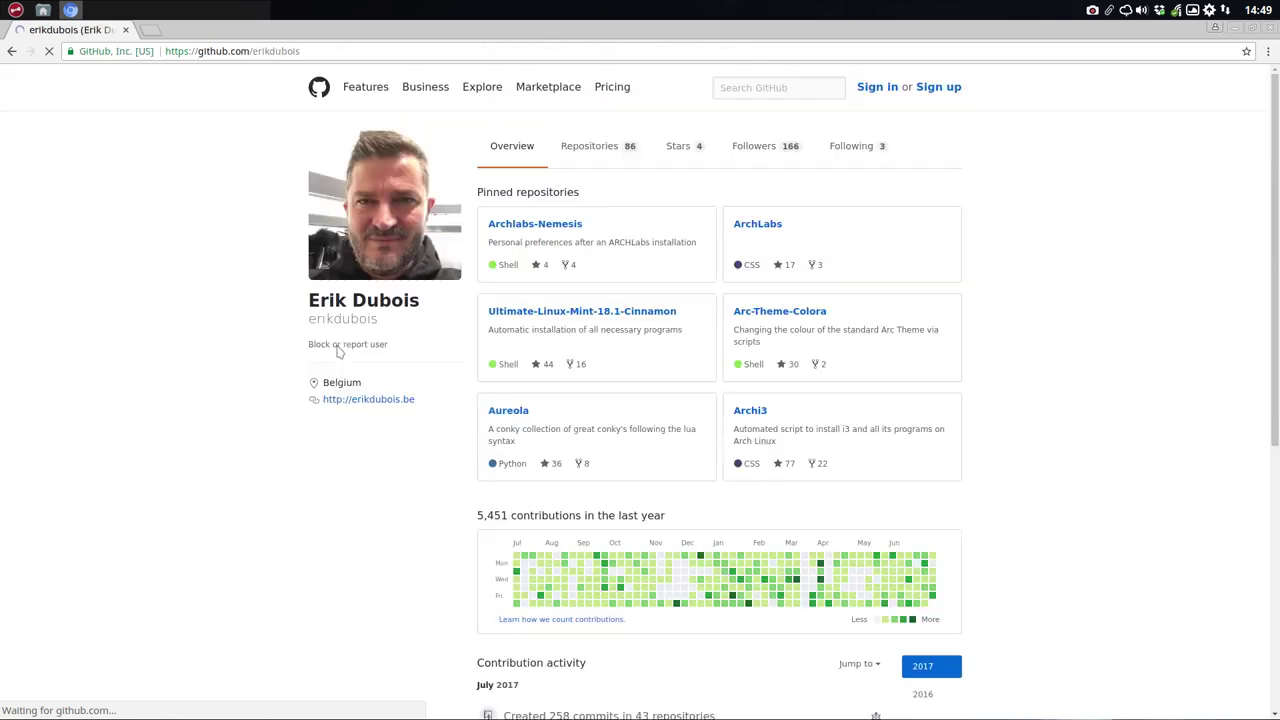
- Filter the profile's repositories for 'sardi' and open Sardi-Colora-Variations
{"action": "left_click", "coordinate": [601, 155]}
{"action": "left_click", "coordinate": [574, 196]}
{"action": "type", "text": "sared"}
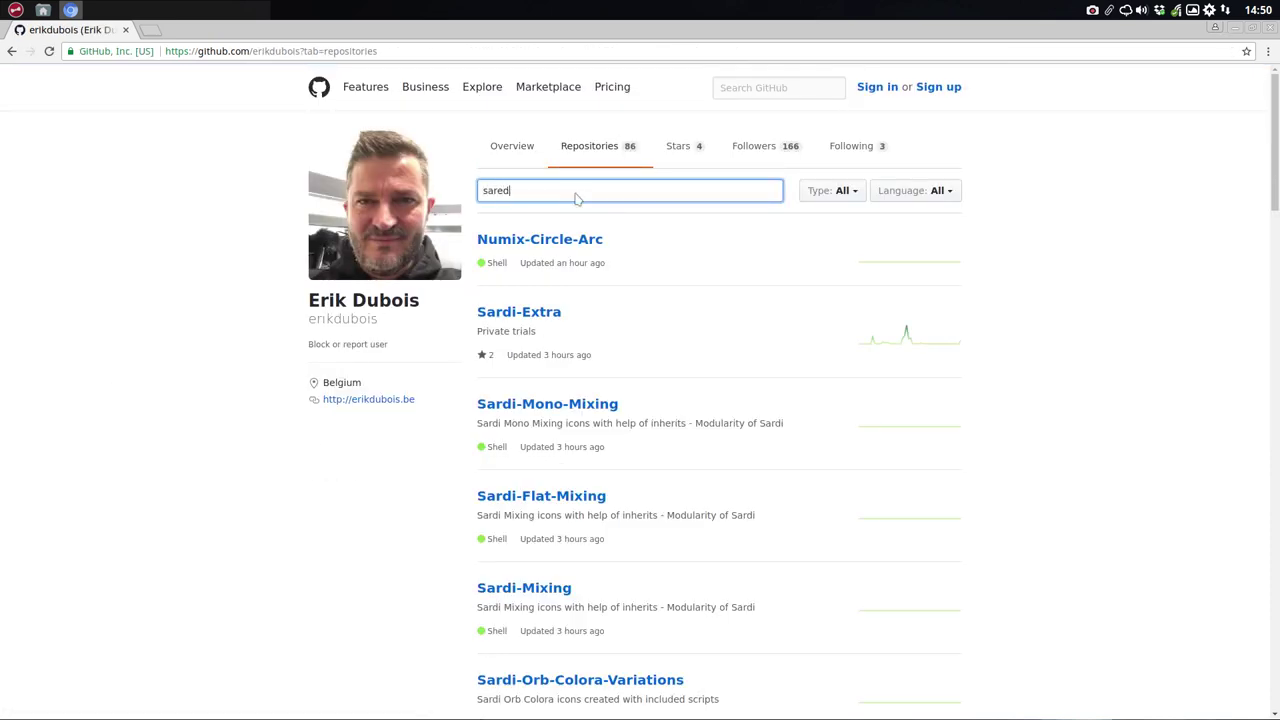
{"action": "key", "text": "BackSpace"}
{"action": "key", "text": "BackSpace"}
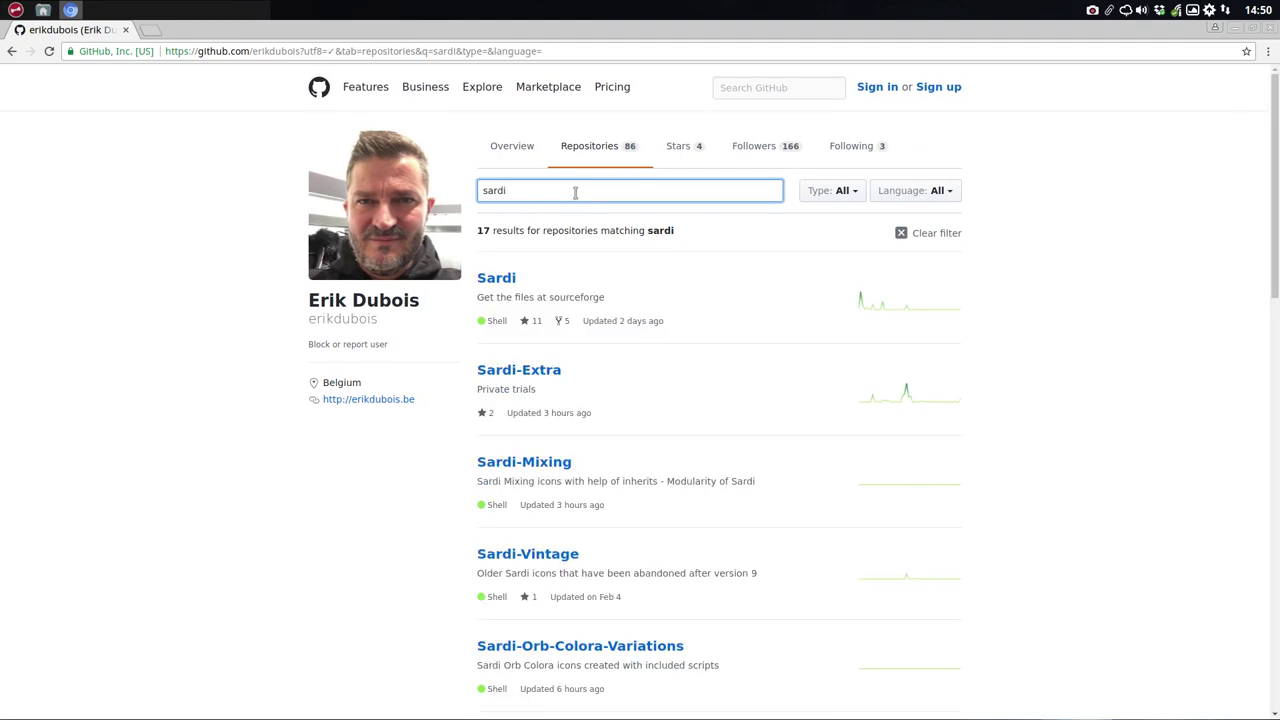
{"action": "scroll", "coordinate": [586, 503], "scroll_direction": "down", "scroll_amount": 5}
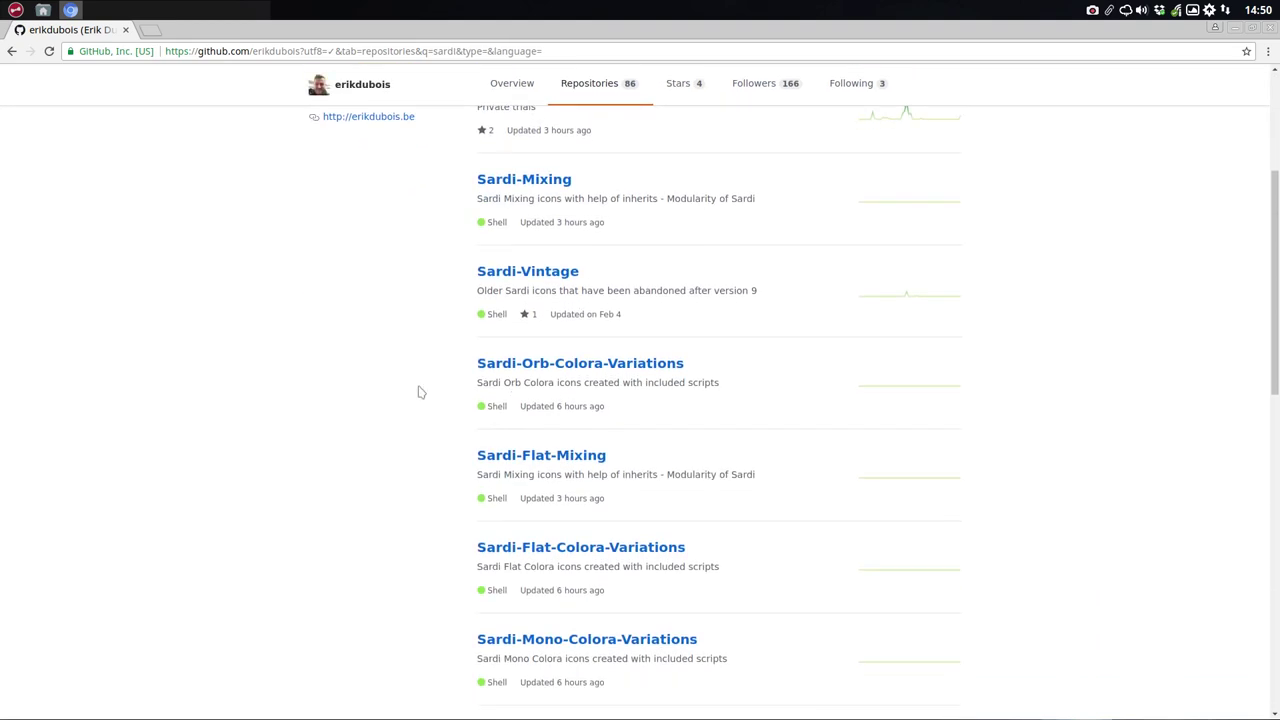
{"action": "scroll", "coordinate": [420, 392], "scroll_direction": "down", "scroll_amount": 3}
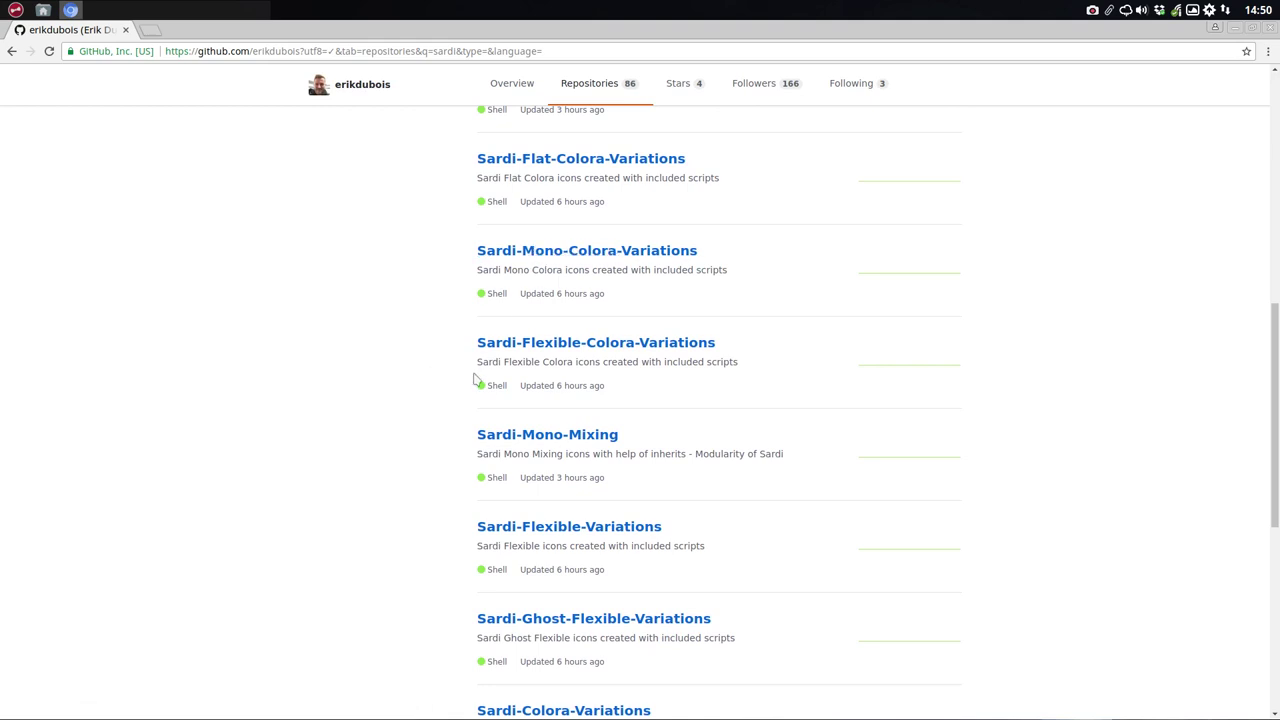
{"action": "scroll", "coordinate": [475, 378], "scroll_direction": "down", "scroll_amount": 1}
{"action": "scroll", "coordinate": [475, 378], "scroll_direction": "down", "scroll_amount": 5}
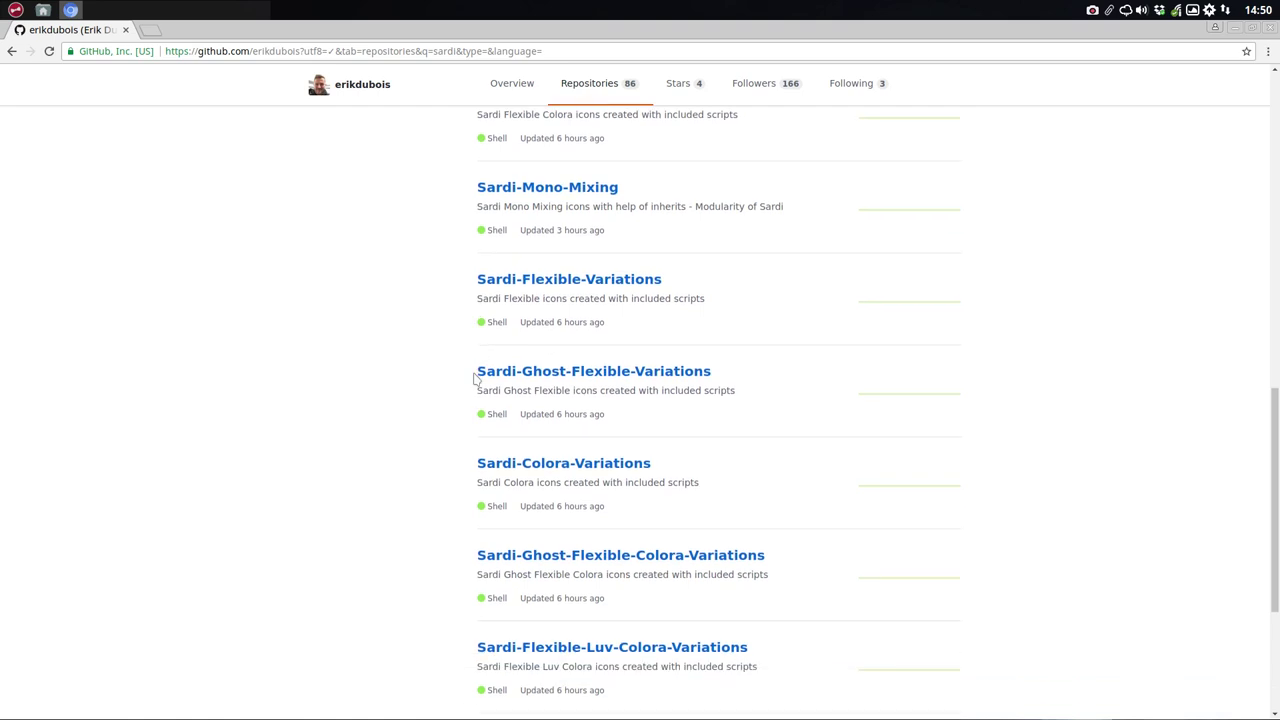
{"action": "scroll", "coordinate": [475, 378], "scroll_direction": "down", "scroll_amount": 2}
{"action": "left_click", "coordinate": [620, 362]}
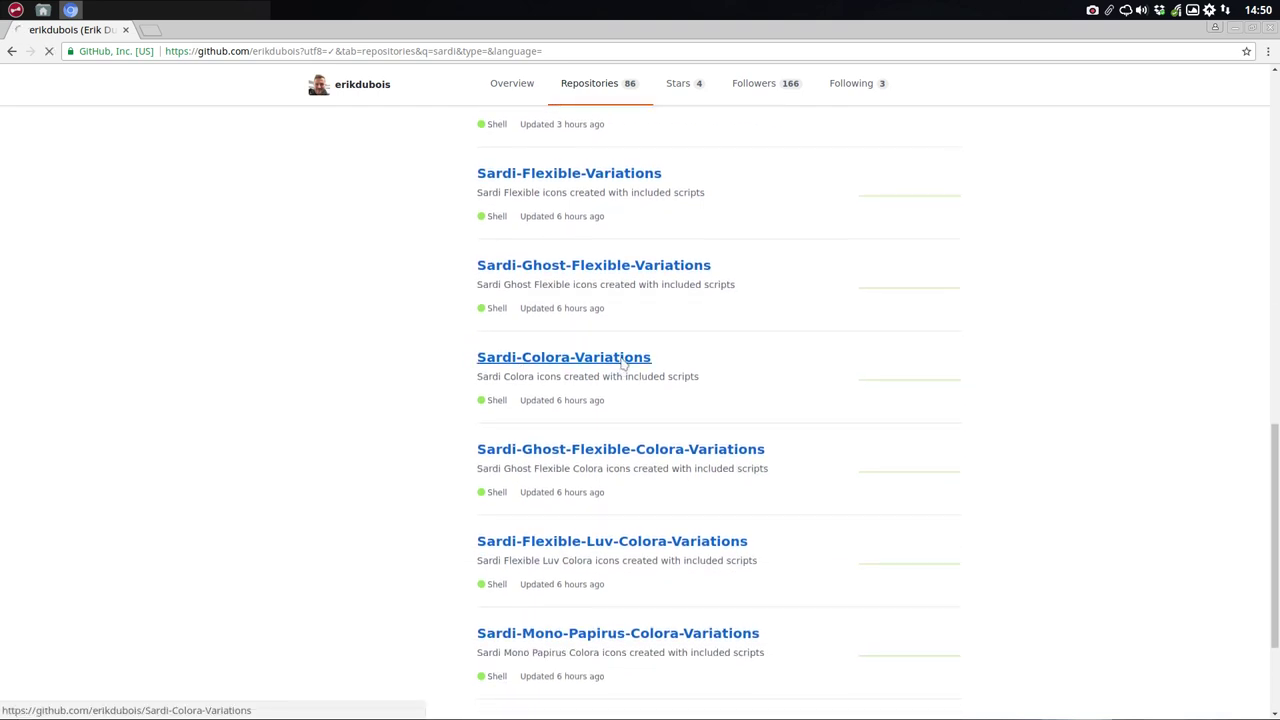
- Download the repository as a ZIP via Clone or download, then open the download's options
{"action": "scroll", "coordinate": [237, 306], "scroll_direction": "down", "scroll_amount": 5}
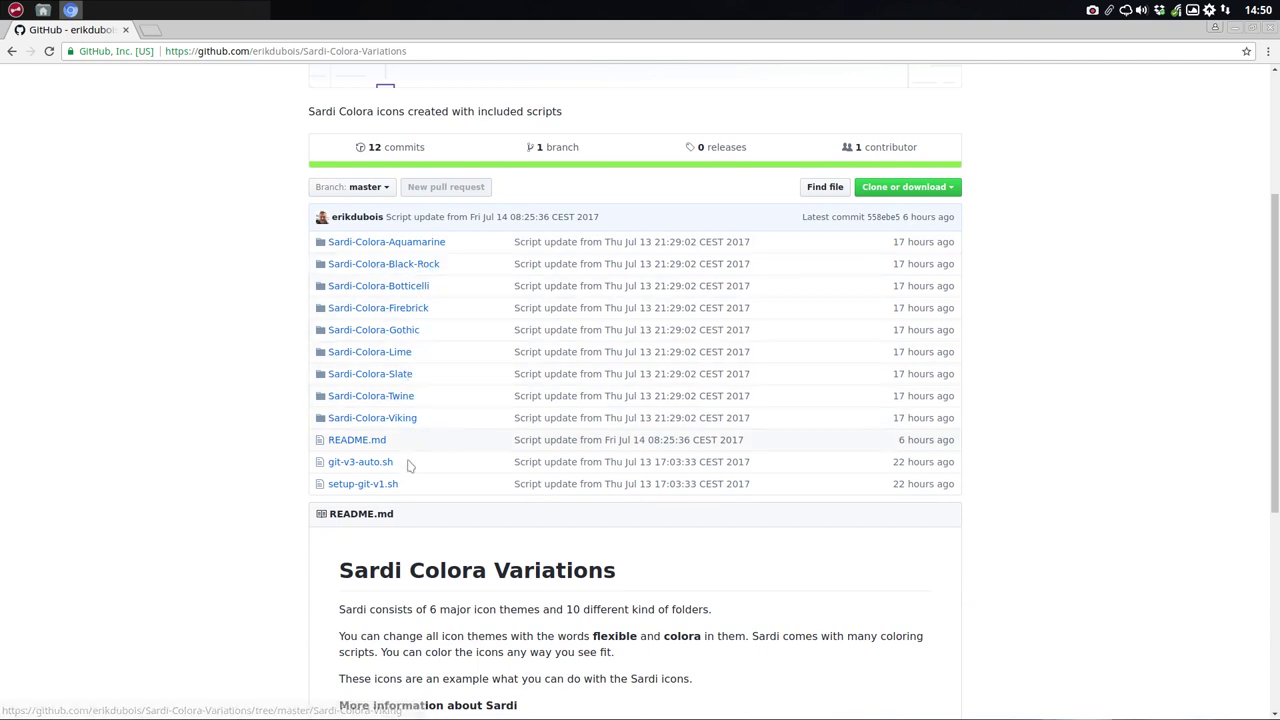
{"action": "scroll", "coordinate": [319, 571], "scroll_direction": "down", "scroll_amount": 1}
{"action": "scroll", "coordinate": [319, 571], "scroll_direction": "down", "scroll_amount": 3}
{"action": "scroll", "coordinate": [481, 520], "scroll_direction": "down", "scroll_amount": 5}
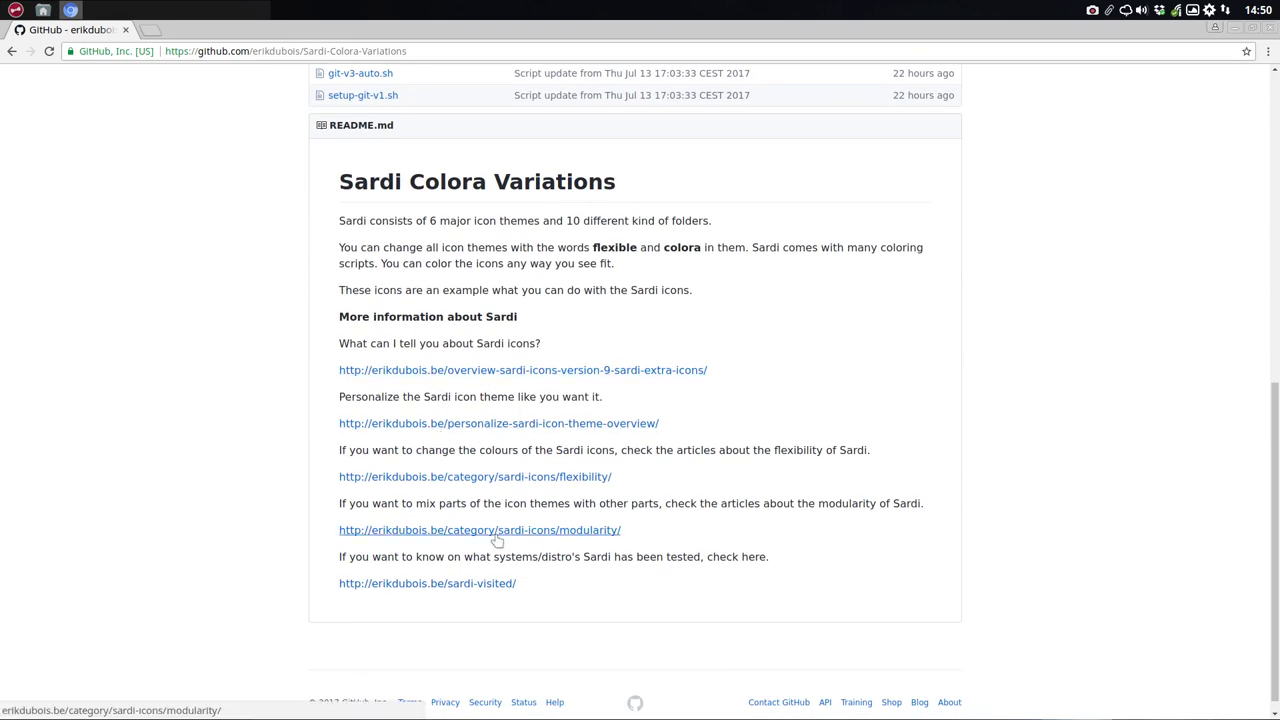
{"action": "scroll", "coordinate": [943, 486], "scroll_direction": "up", "scroll_amount": 15}
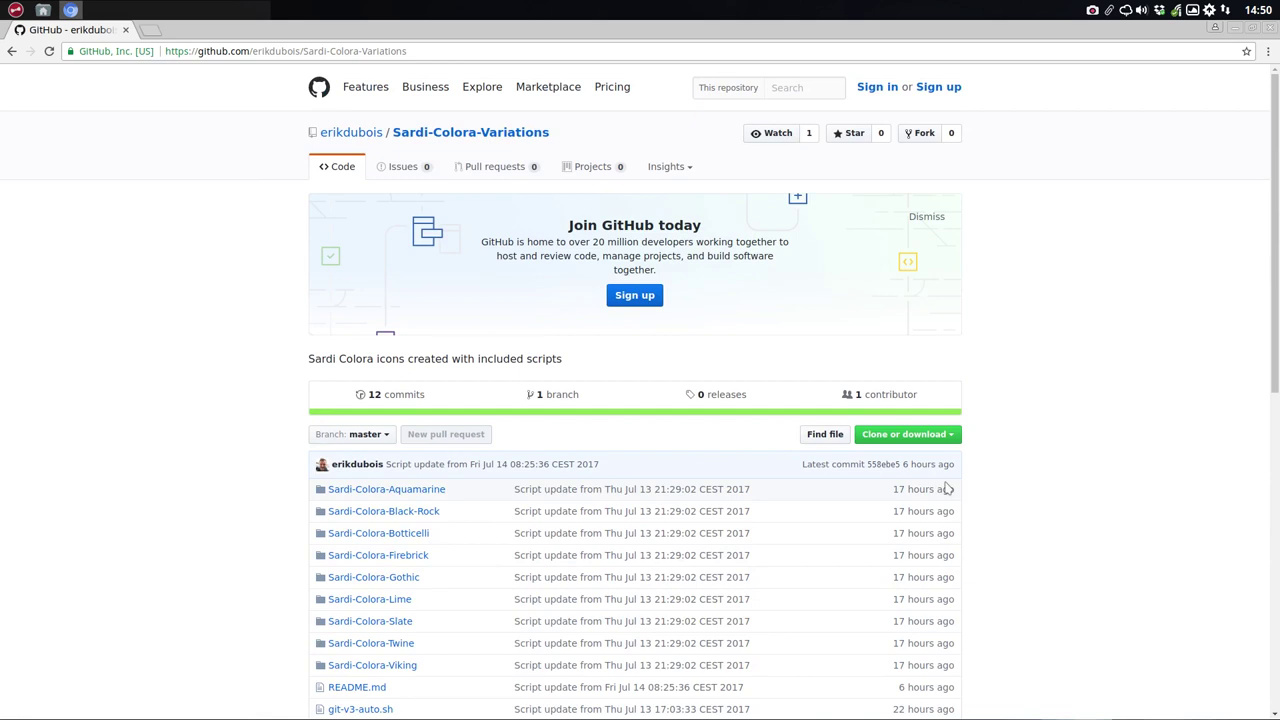
{"action": "left_click", "coordinate": [945, 436]}
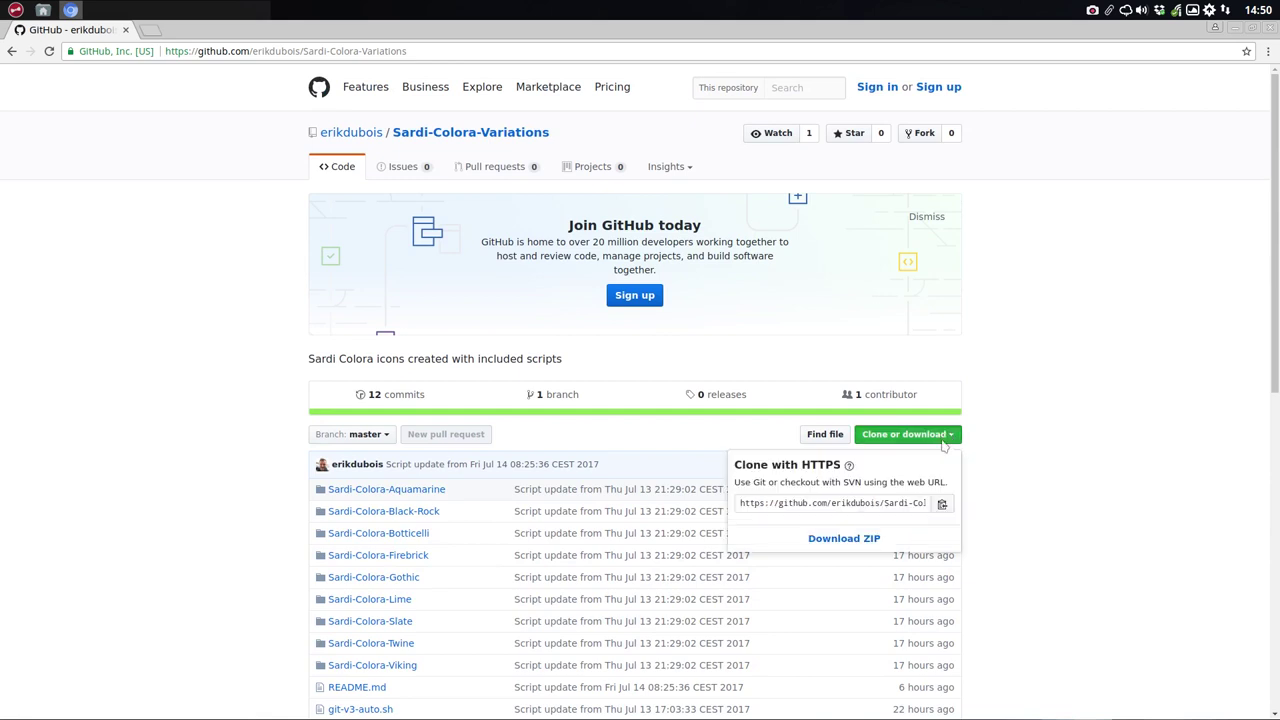
{"action": "left_click", "coordinate": [862, 540]}
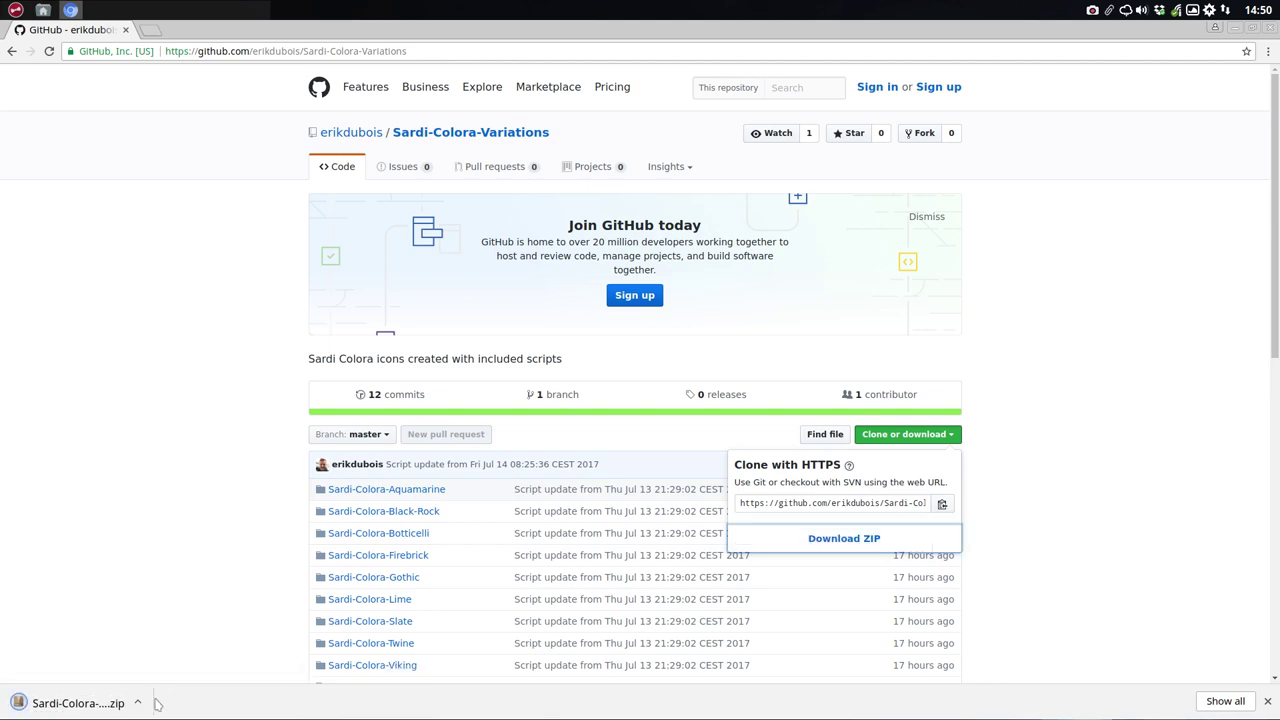
{"action": "left_click", "coordinate": [138, 703]}
- Show Sardi-Colora-Variations-master.zip in Downloads, extract it here, and open the extracted folder
{"action": "left_click", "coordinate": [165, 652]}
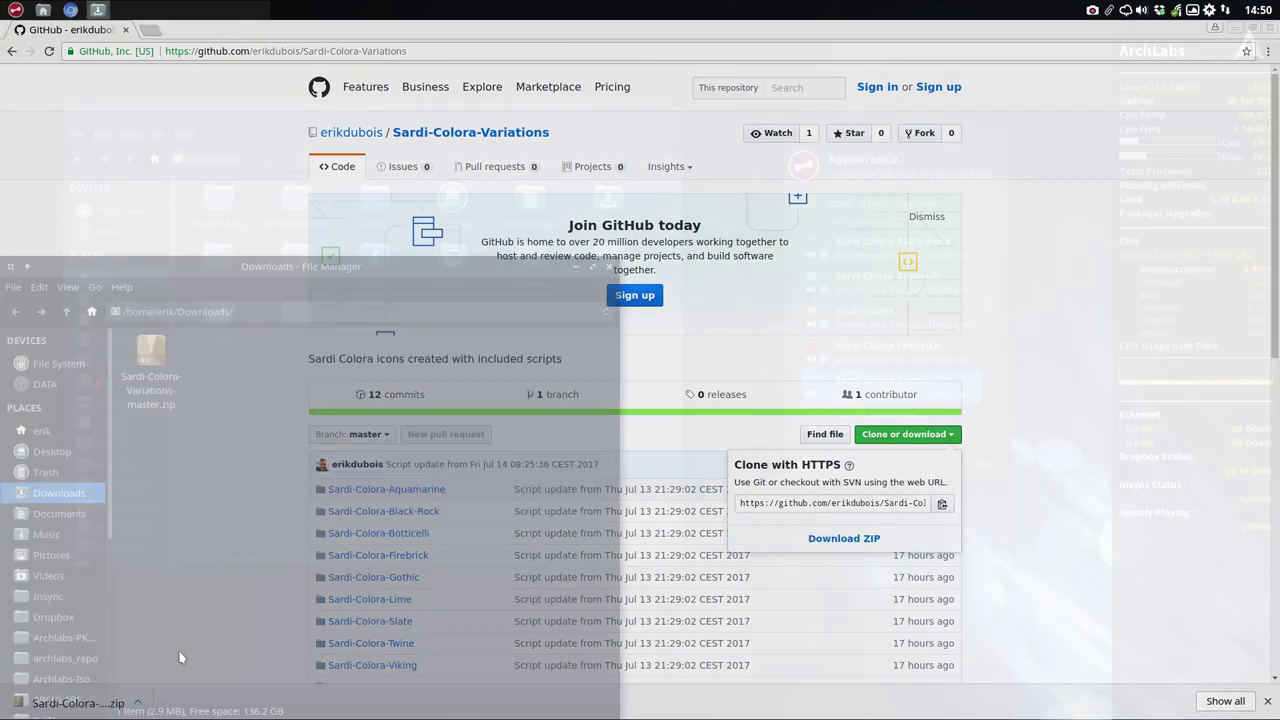
{"action": "left_click", "coordinate": [152, 360]}
{"action": "right_click", "coordinate": [158, 366]}
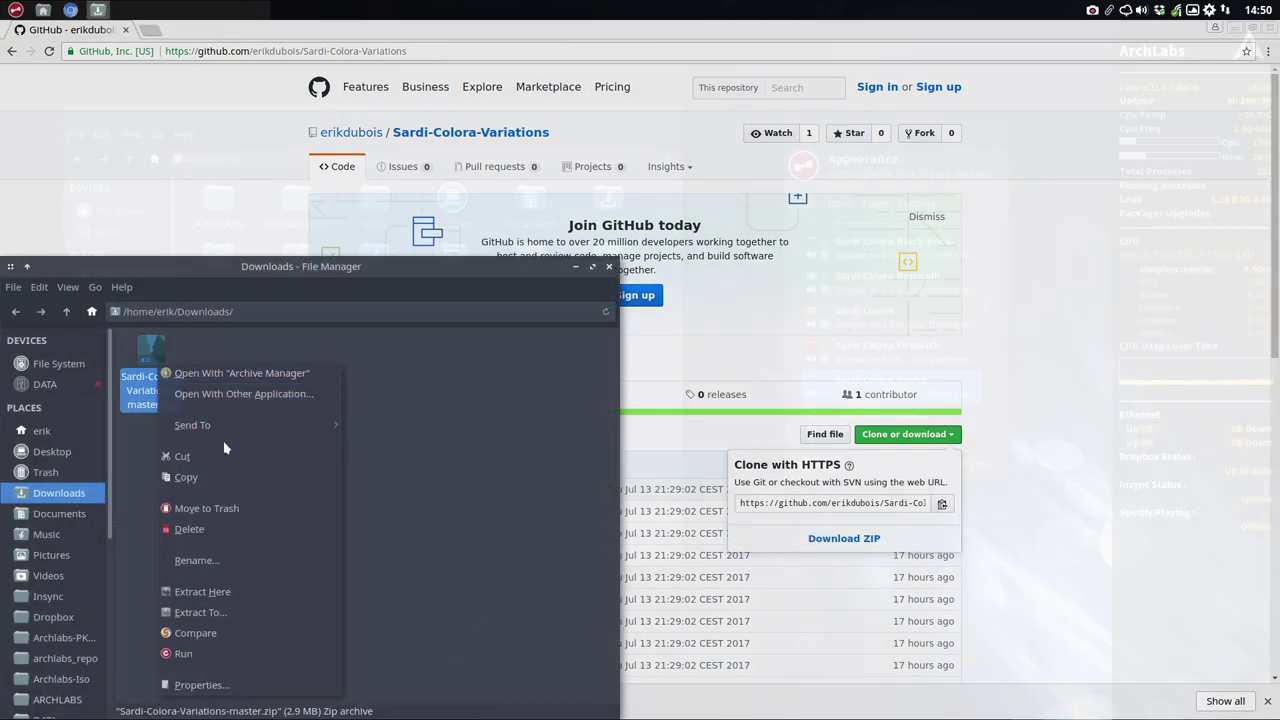
{"action": "left_click", "coordinate": [241, 598]}
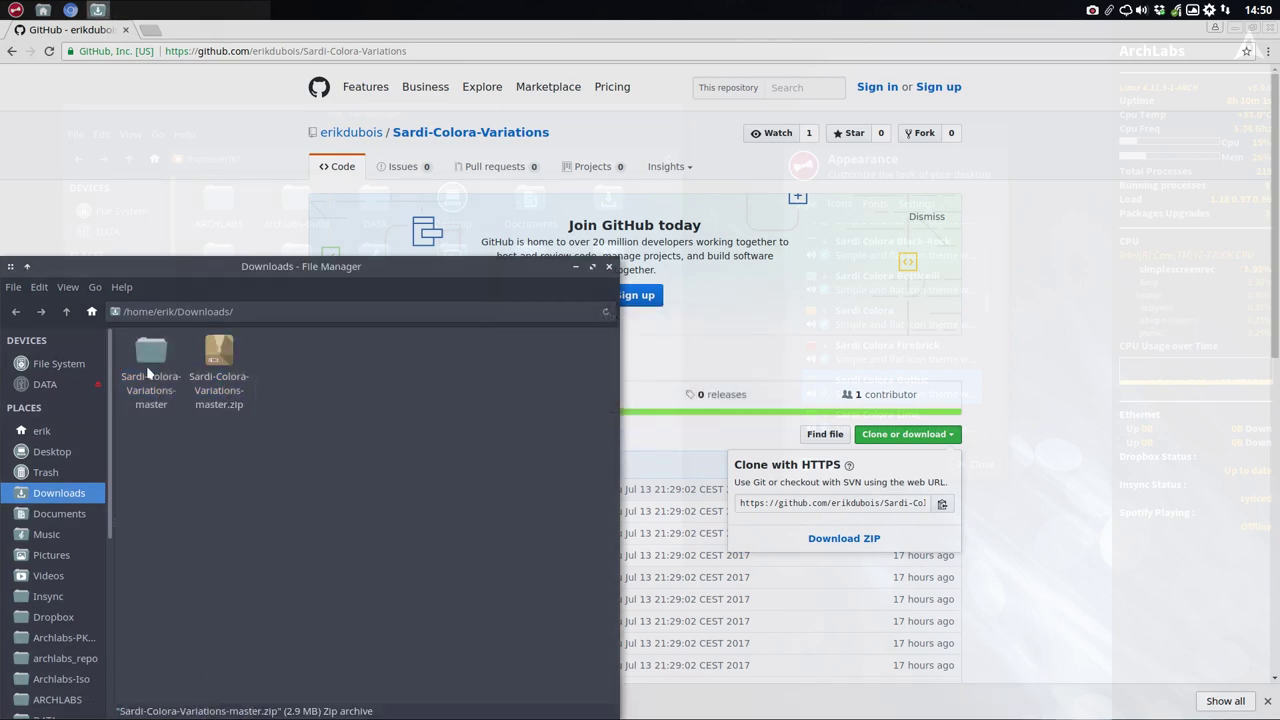
{"action": "double_click", "coordinate": [152, 366]}
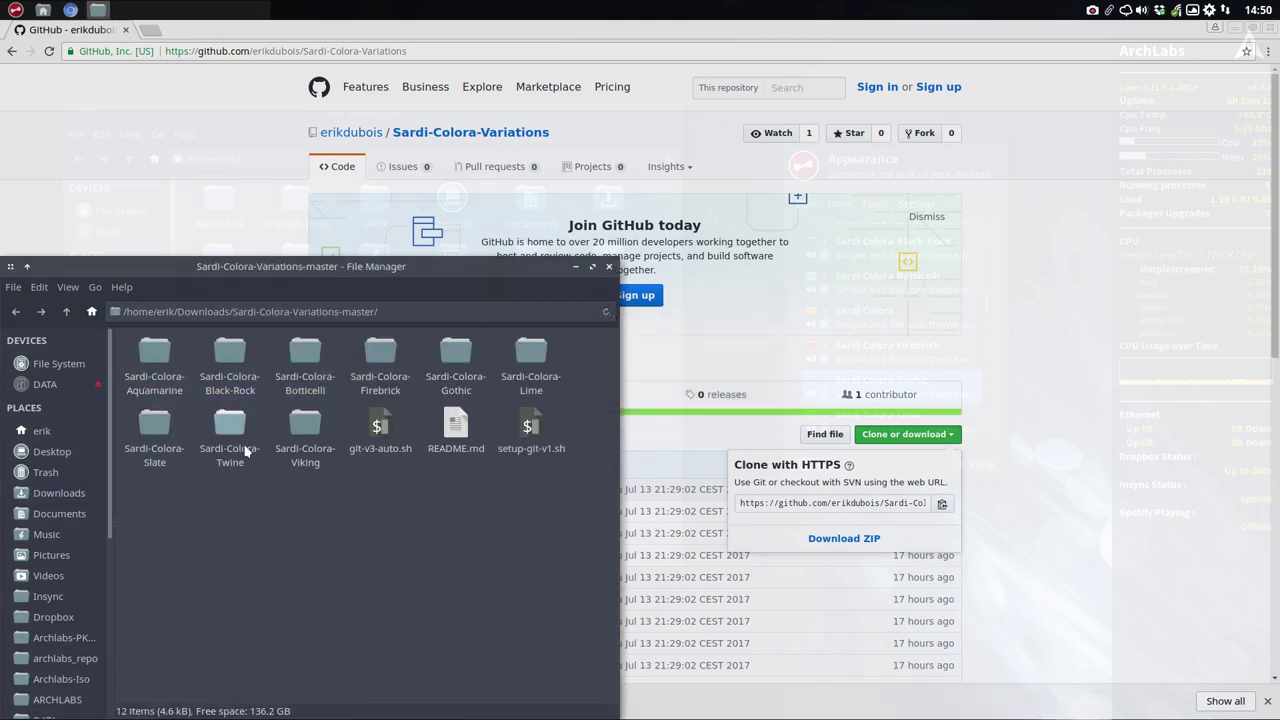
- Delete the two .sh scripts and README.md, then select the nine icon folders and maximize Thunar
{"action": "key", "text": "ctrl+a"}
{"action": "left_click", "coordinate": [543, 511]}
{"action": "left_click_drag", "start_coordinate": [362, 486], "coordinate": [585, 423]}
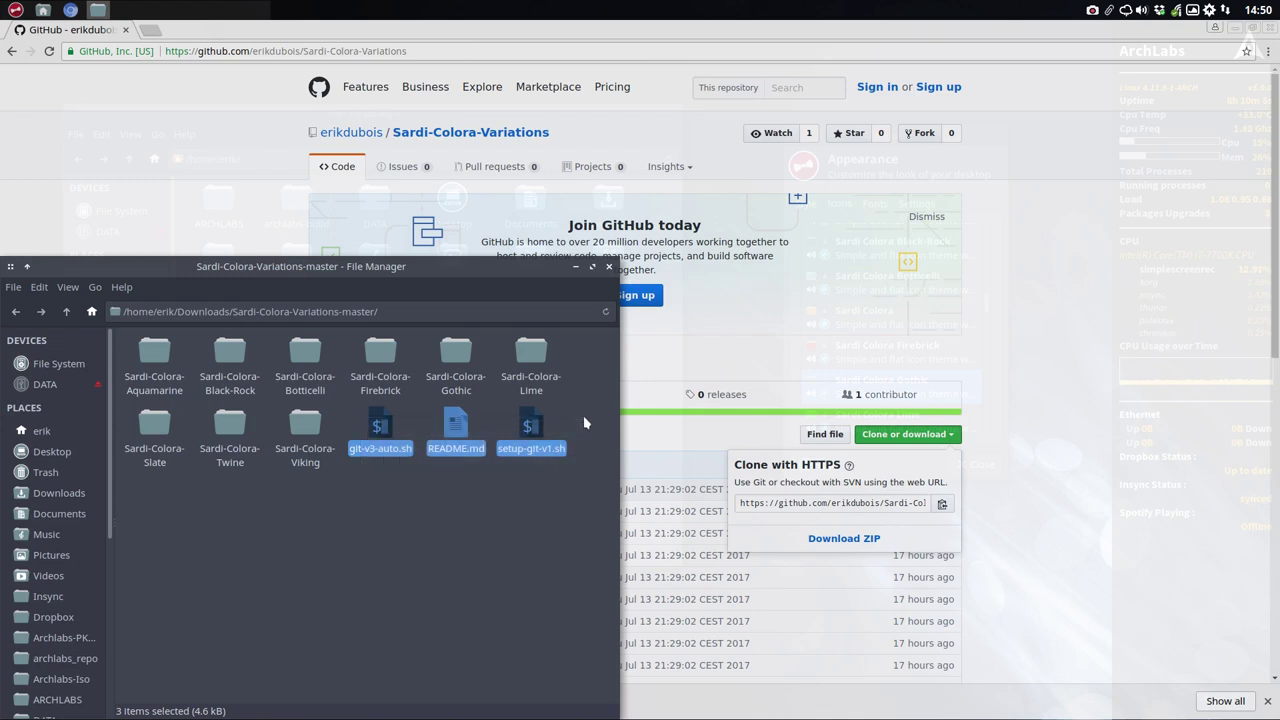
{"action": "key", "text": "Delete"}
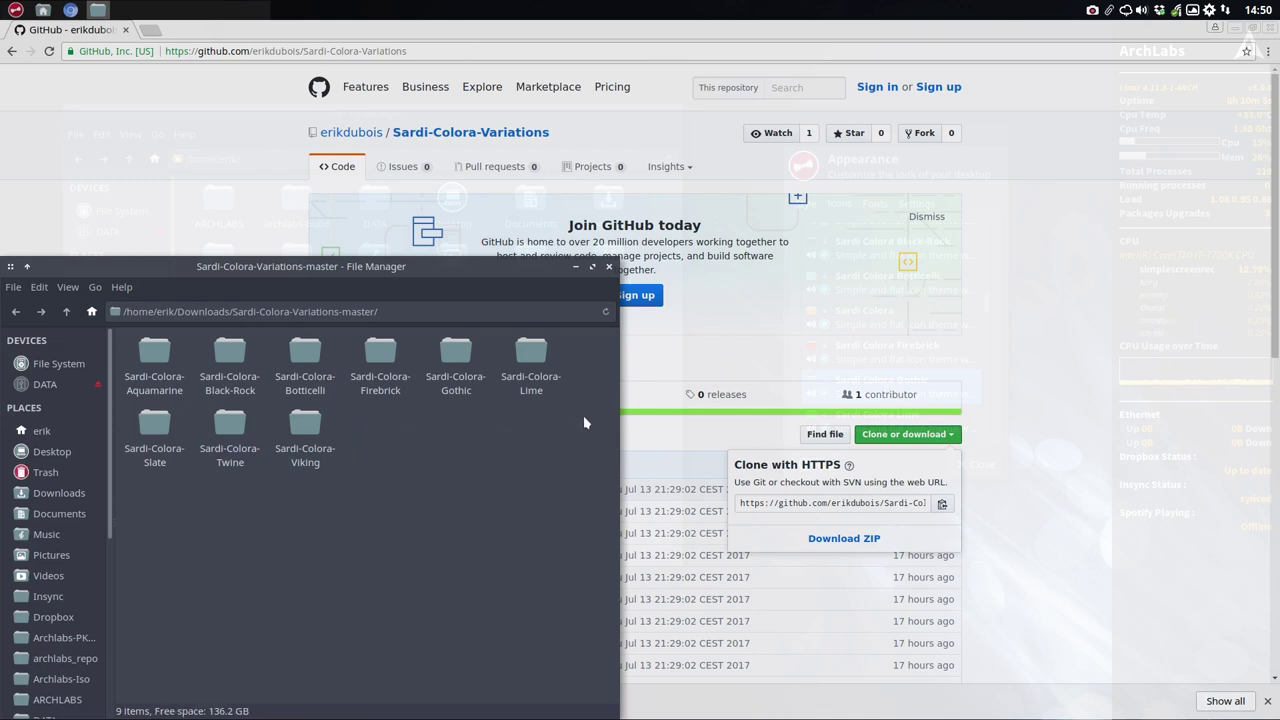
{"action": "key", "text": "ctrl+a"}
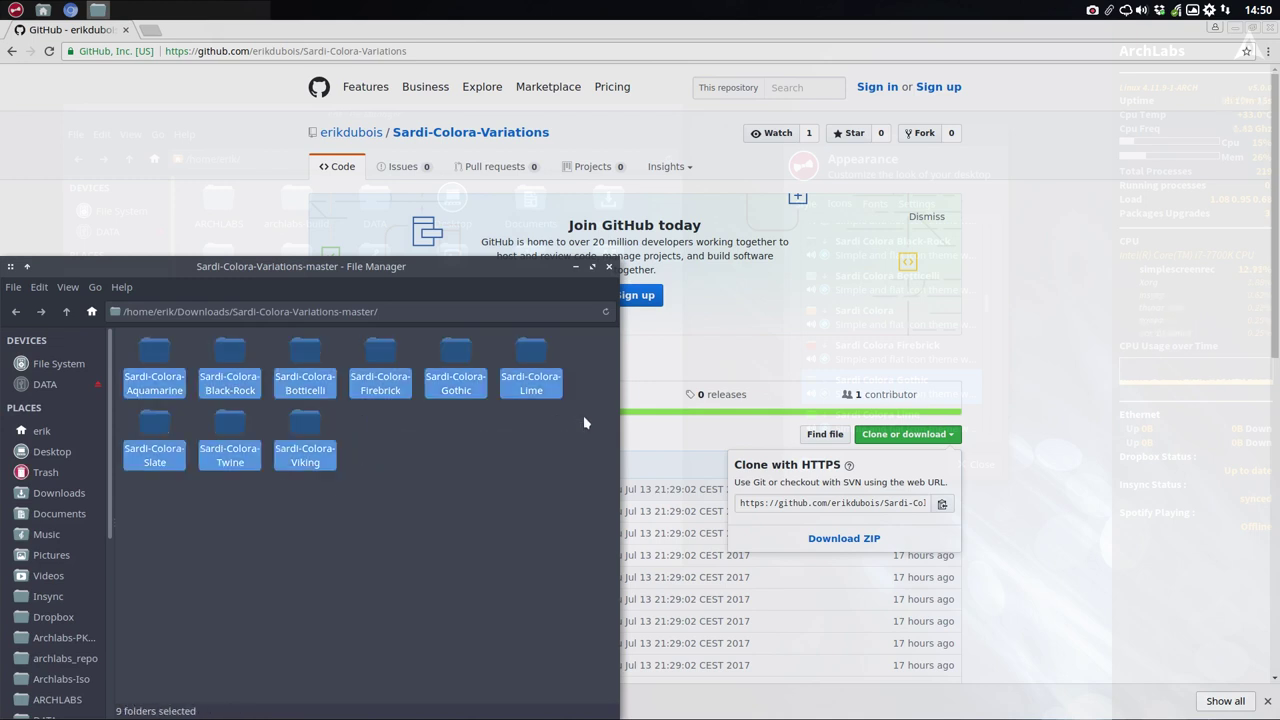
{"action": "double_click", "coordinate": [420, 263]}
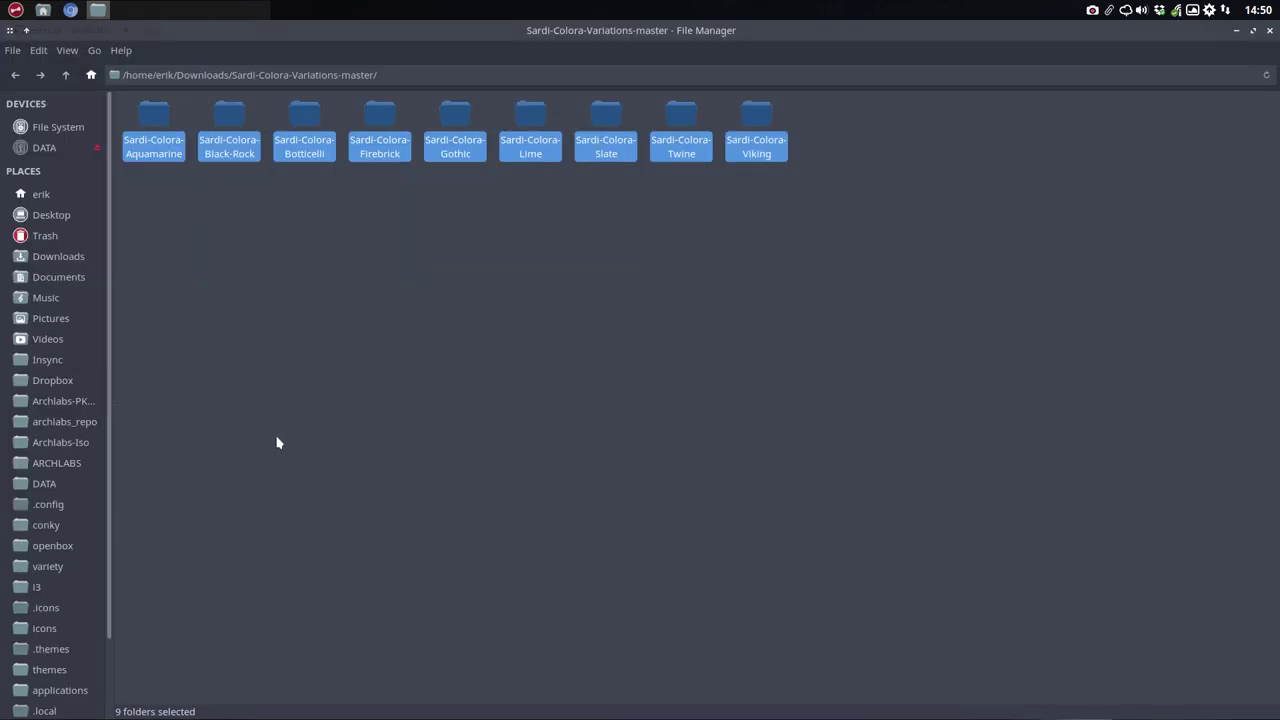
- Navigate to the hidden .icons folder in the home directory
{"action": "left_click", "coordinate": [272, 460]}
{"action": "left_click", "coordinate": [48, 506]}
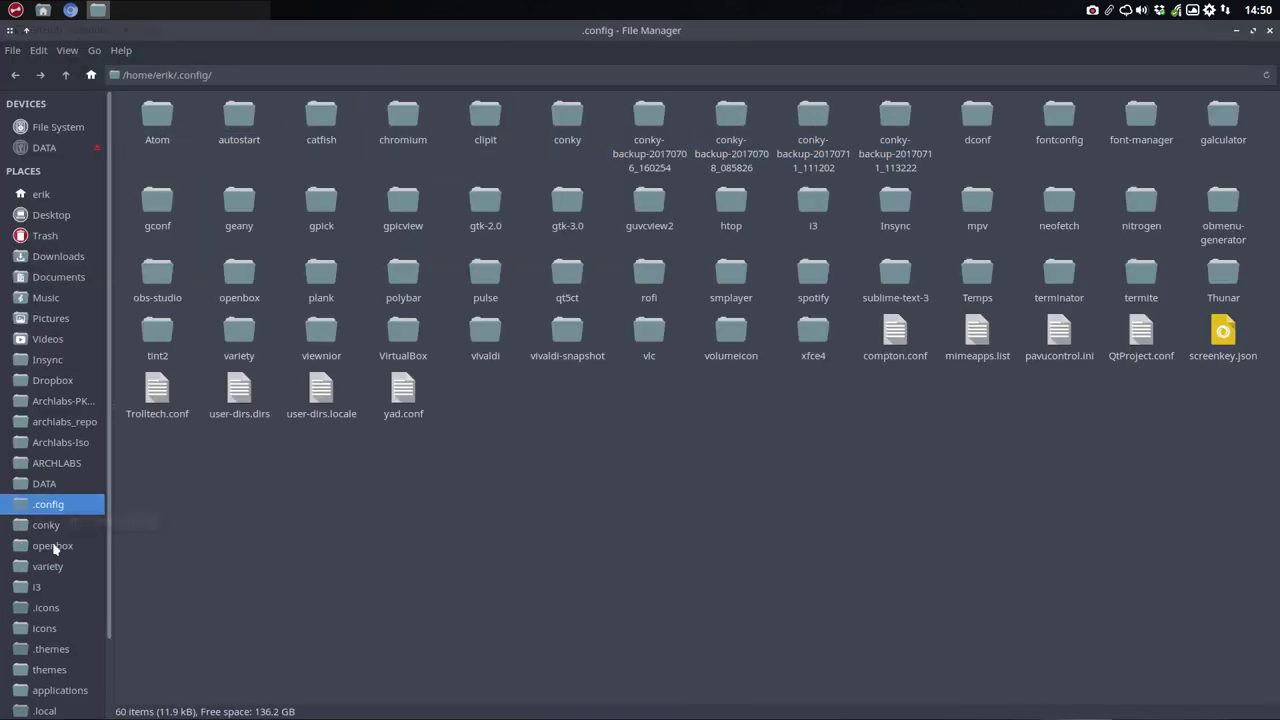
{"action": "left_click", "coordinate": [48, 610]}
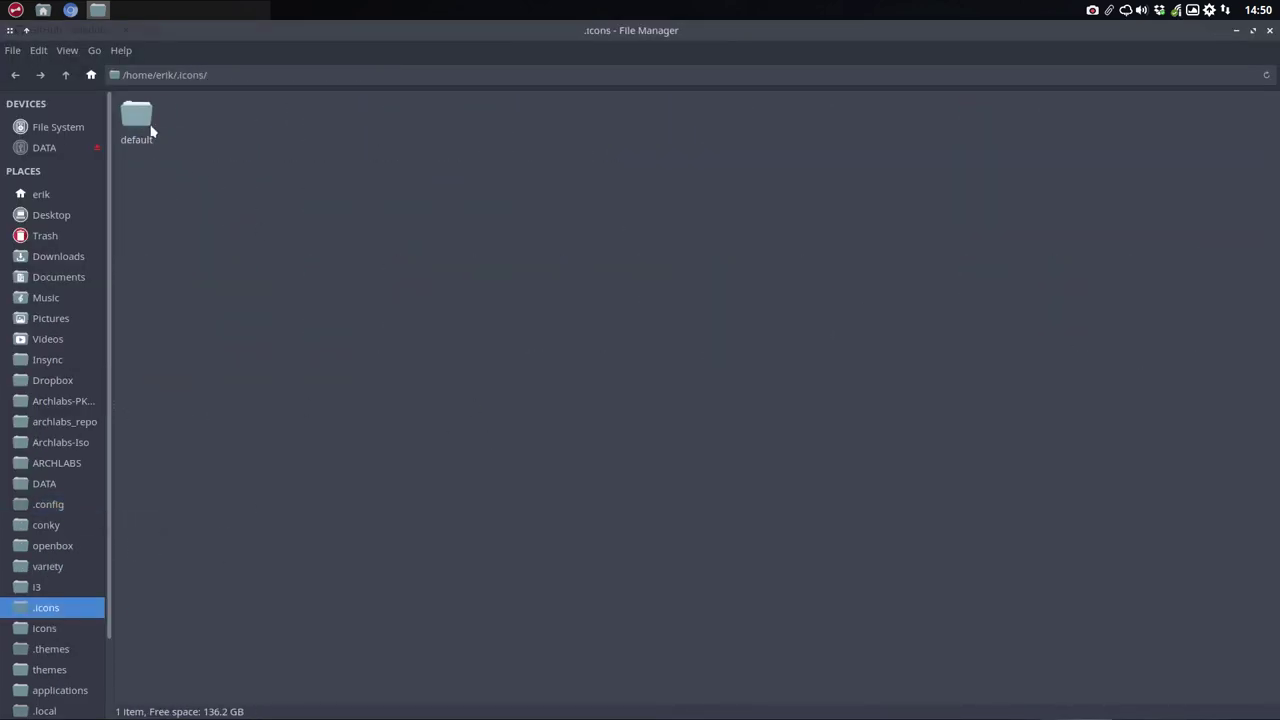
{"action": "left_click_drag", "start_coordinate": [179, 75], "coordinate": [250, 147]}
{"action": "left_click", "coordinate": [195, 76]}
{"action": "left_click", "coordinate": [251, 205]}
- Paste the nine Sardi-Colora folders into .icons, then select and delete them again
{"action": "key", "text": "ctrl+v"}
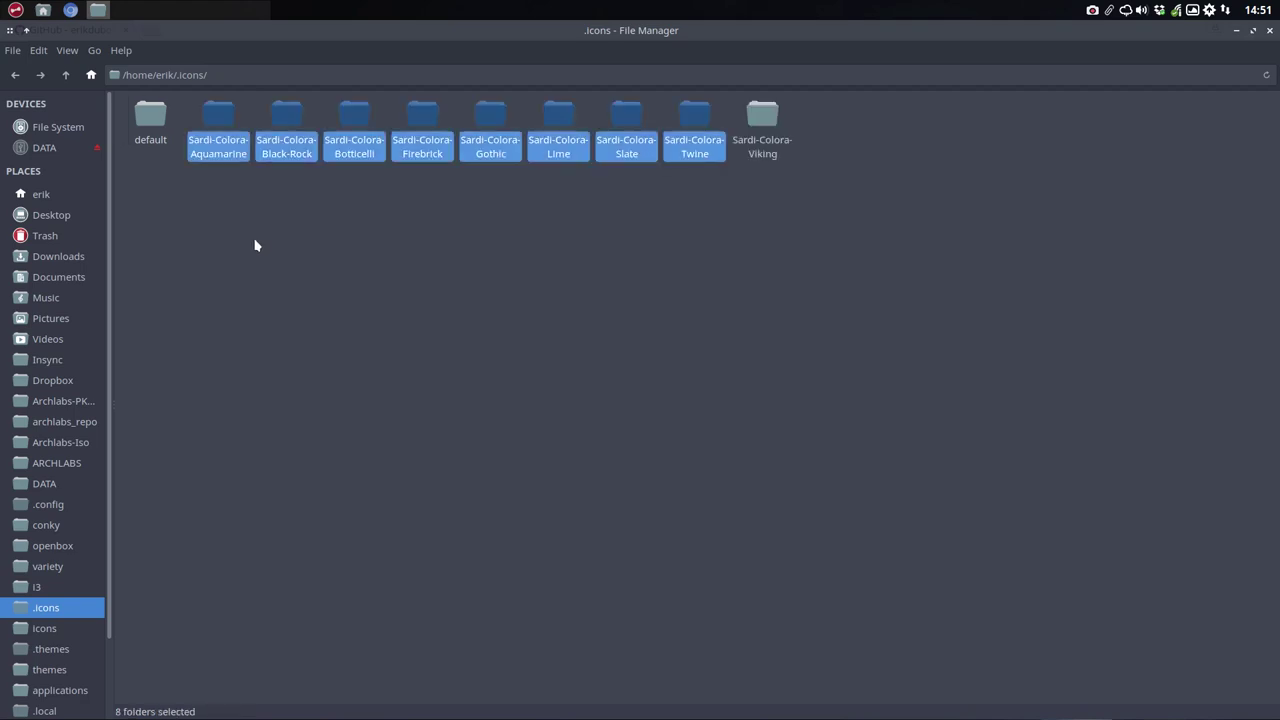
{"action": "left_click_drag", "start_coordinate": [191, 190], "coordinate": [929, 167]}
{"action": "key", "text": "Delete"}
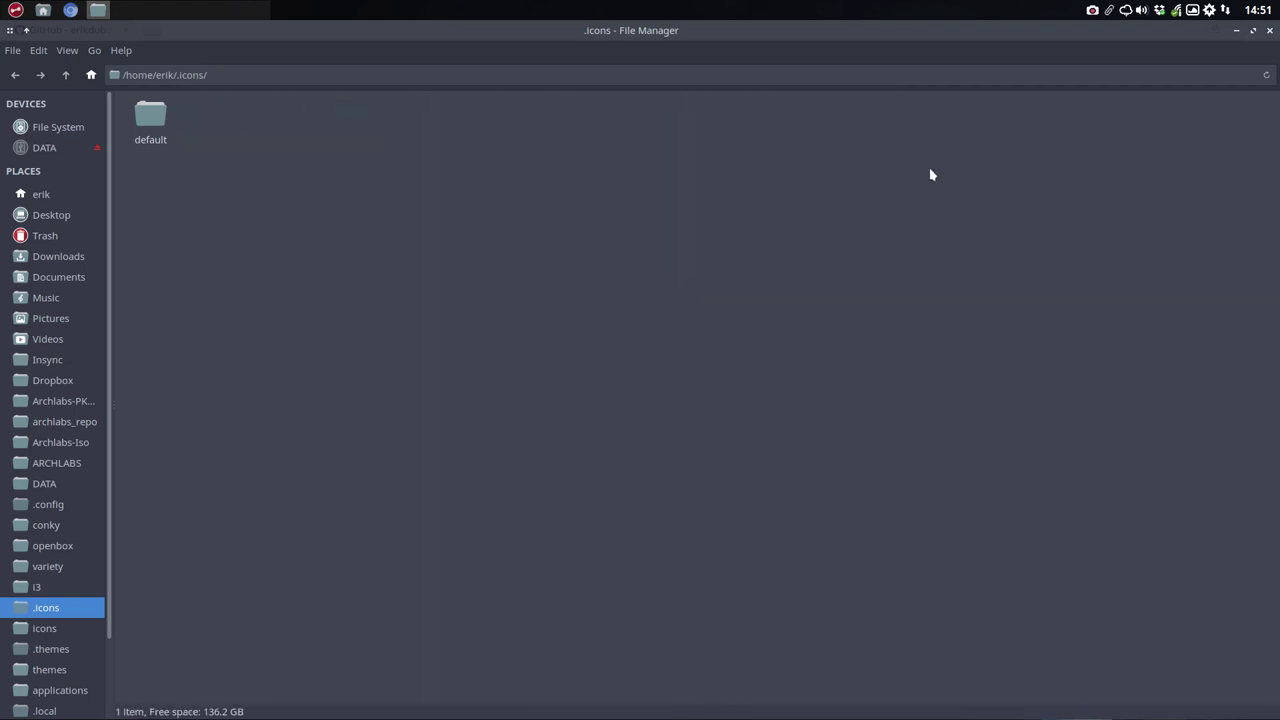